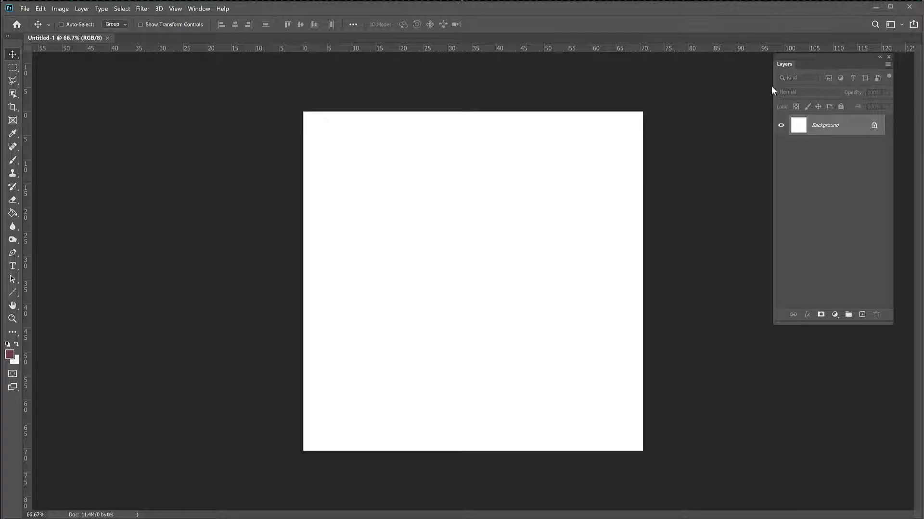
Place the Layers panel closer to the canvas and check that it is enabled among the available panels.
left_click_drag(783, 64, 775, 85)
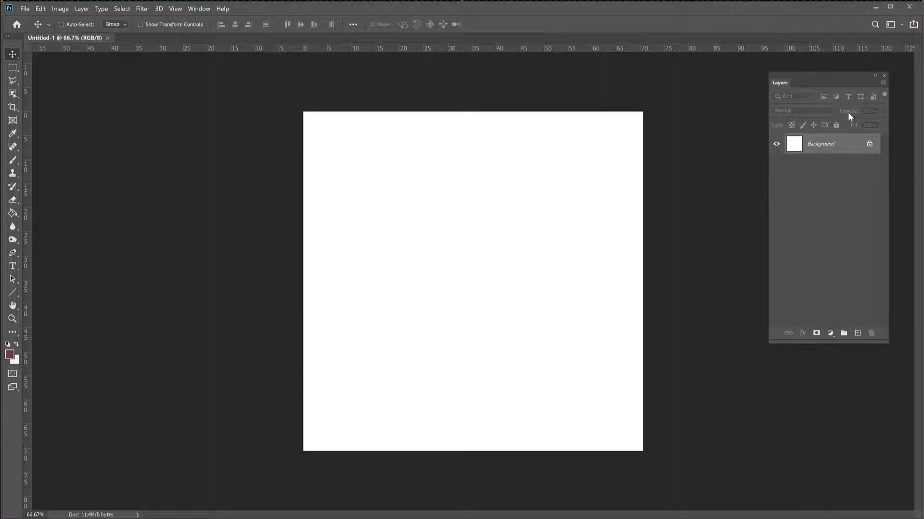
left_click(198, 7)
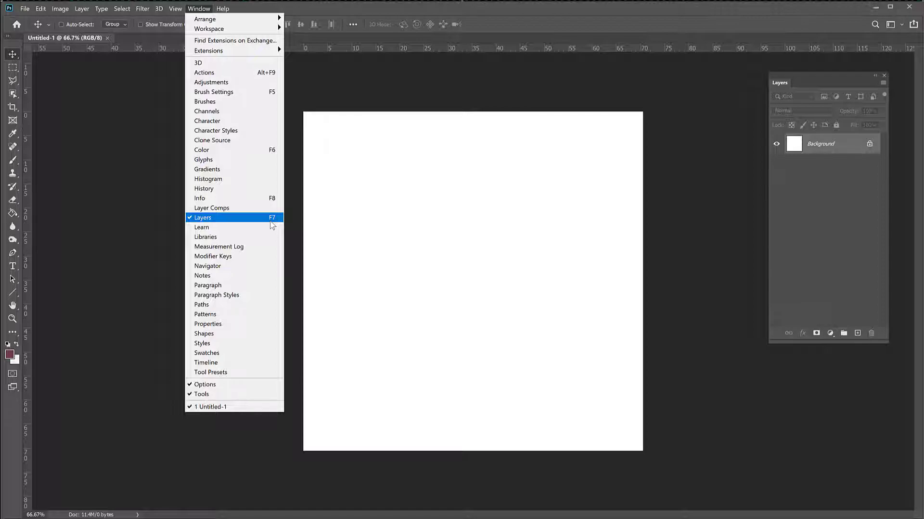
left_click(564, 28)
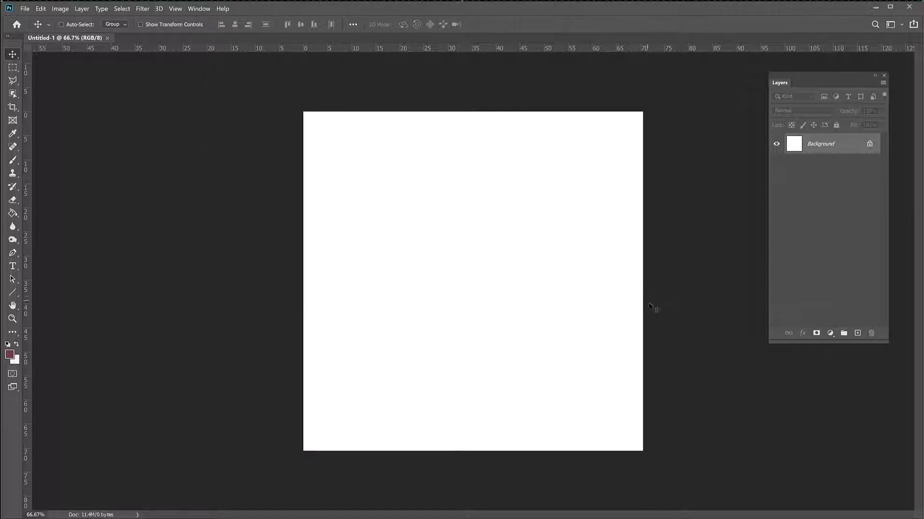
left_click_drag(784, 83, 758, 114)
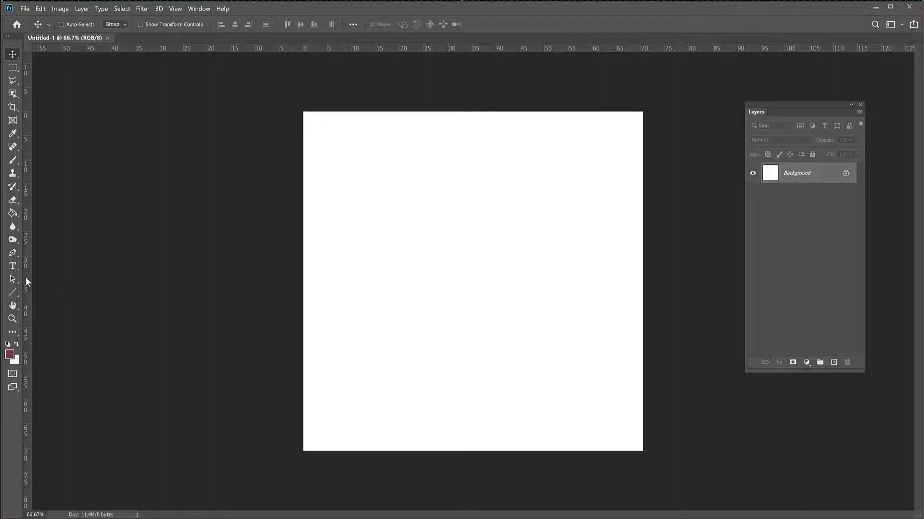
Add a horizontal Lorem Ipsum text with the Type tool and move it near the middle of the canvas.
left_click(13, 267)
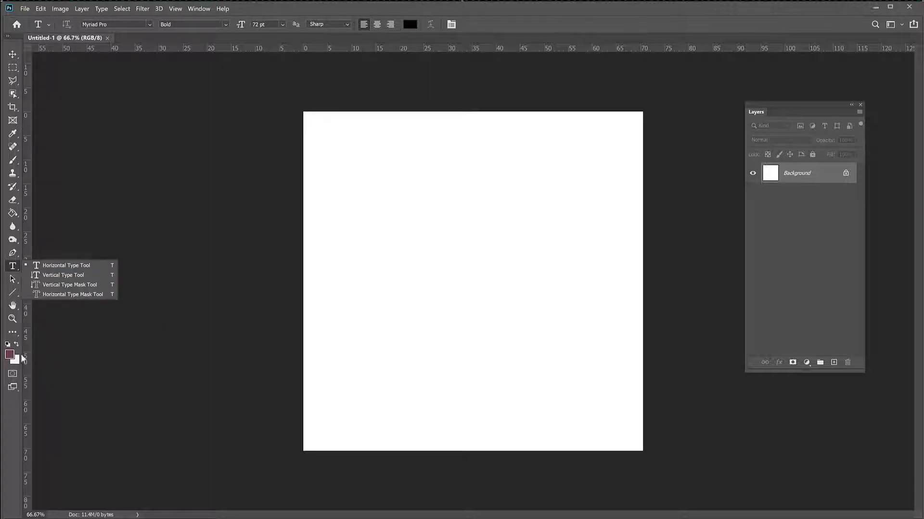
left_click(85, 266)
left_click(450, 252)
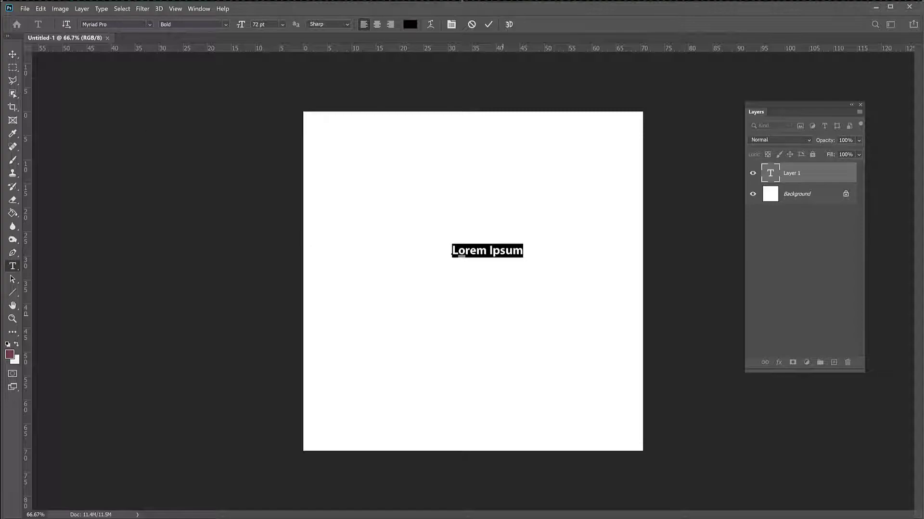
left_click(12, 54)
left_click_drag(489, 266, 461, 280)
Change the colour of the Lorem Ipsum text to dark red.
left_click(12, 266)
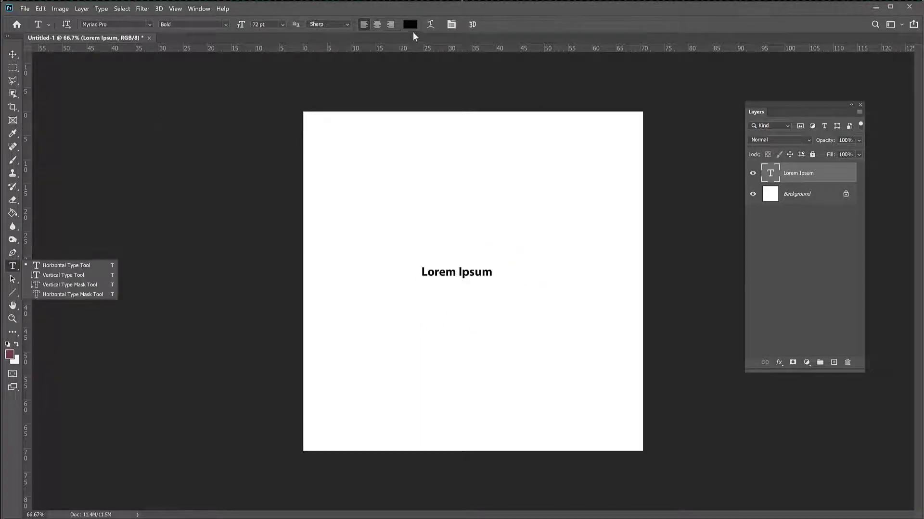
left_click(410, 25)
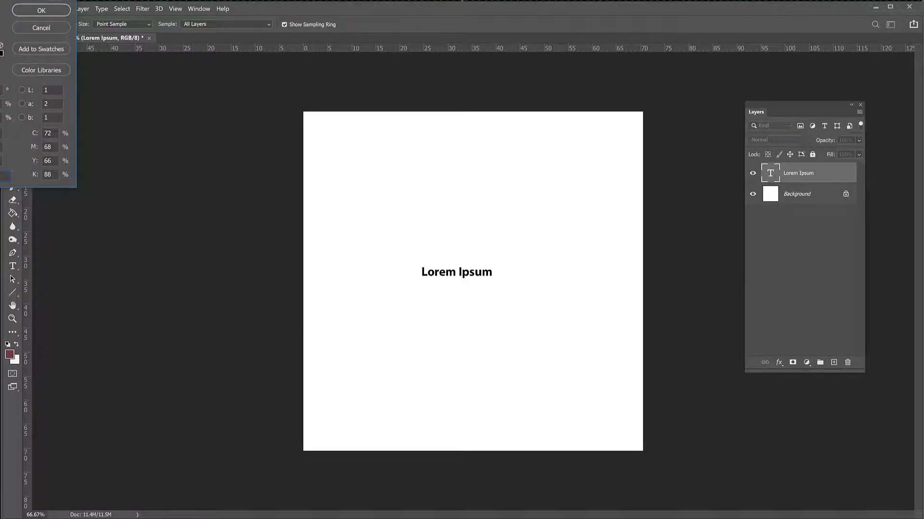
left_click(41, 10)
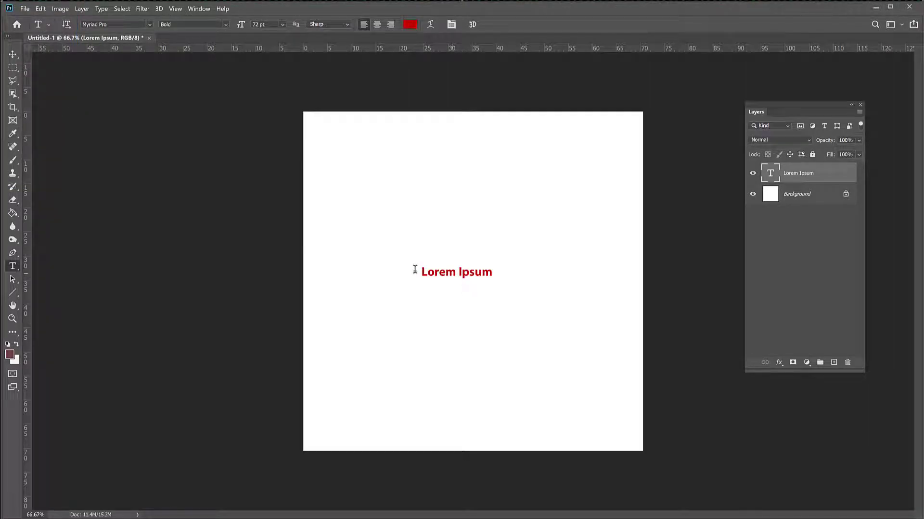
Scale the Lorem Ipsum text up to about 248% and move it to the centre of the canvas.
key("v")
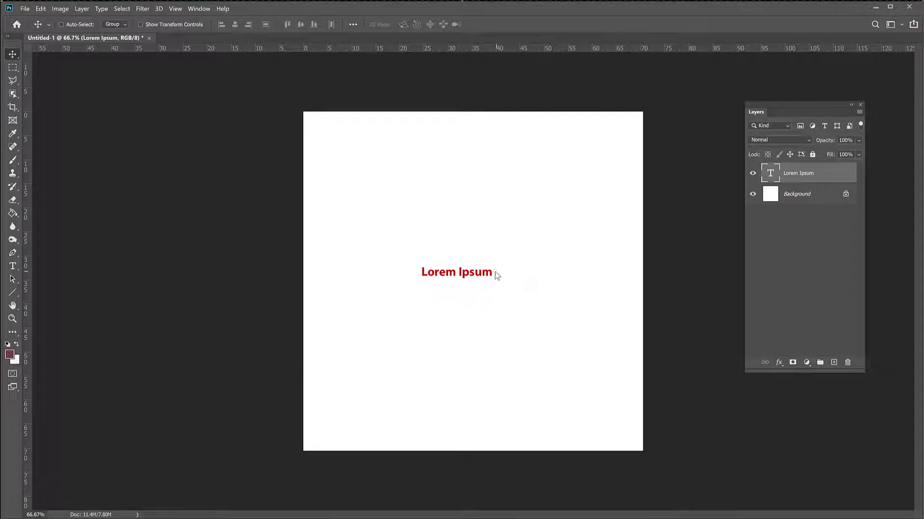
key("ctrl+t")
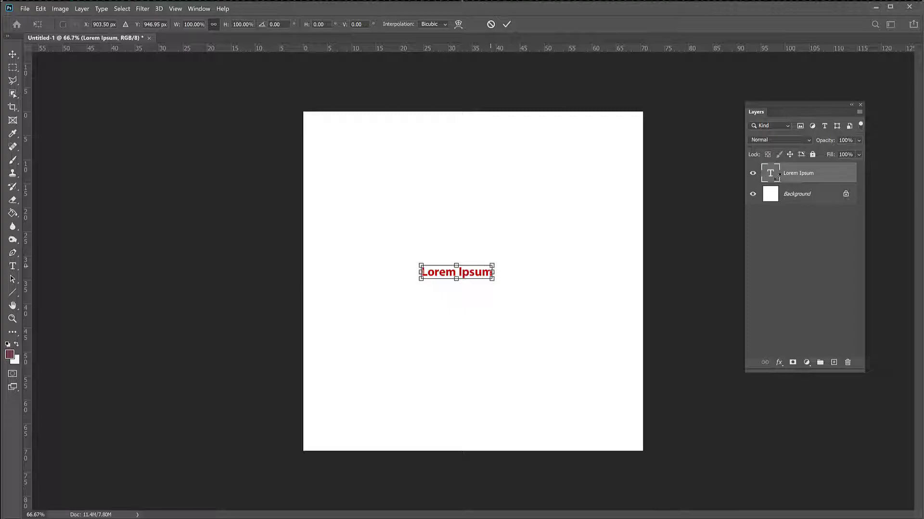
left_click_drag(491, 264, 598, 222)
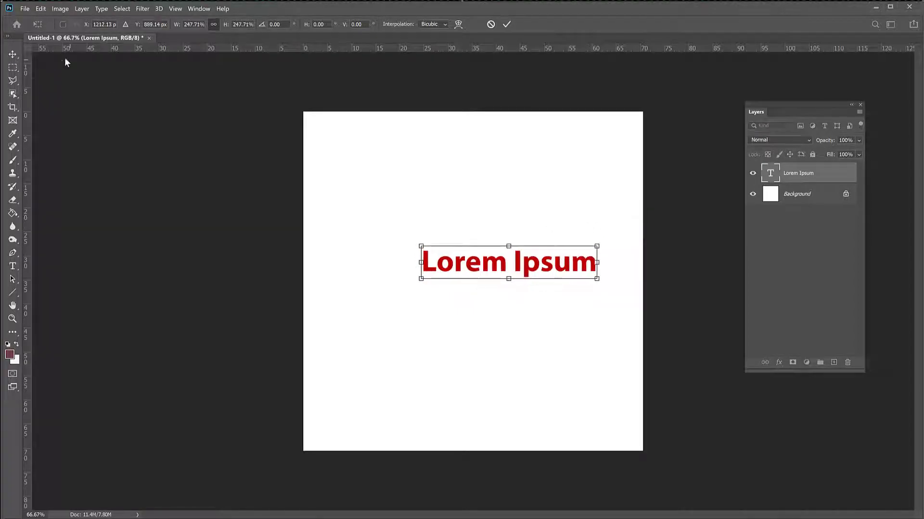
key("Return")
mouse_move(460, 261)
left_mouse_down()
mouse_move(405, 291)
mouse_move(491, 252)
mouse_move(390, 229)
mouse_move(460, 248)
left_mouse_up()
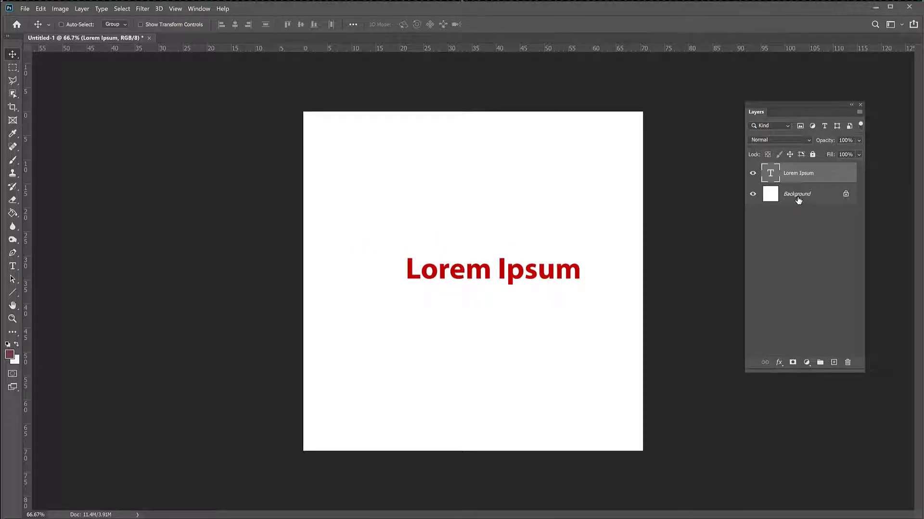
left_click_drag(518, 305, 496, 309)
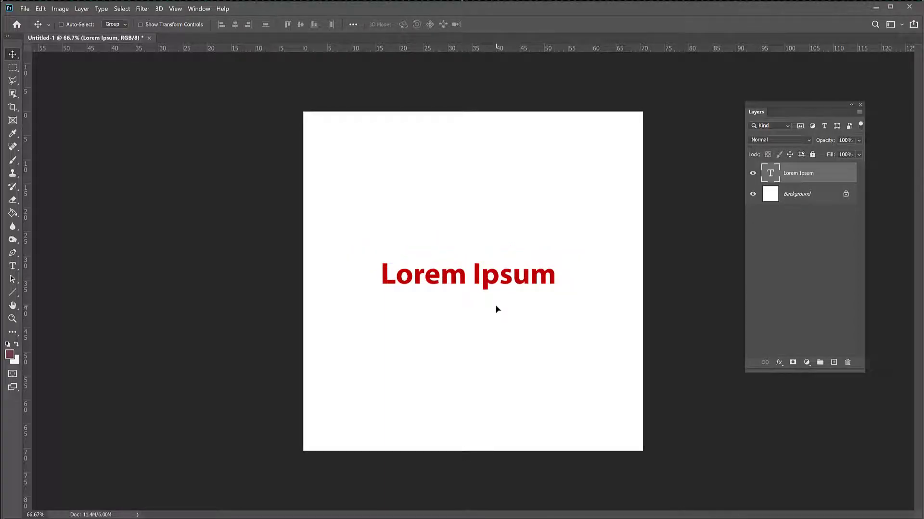
Fill the Background layer with light pink using the Paint Bucket tool.
left_click(791, 202)
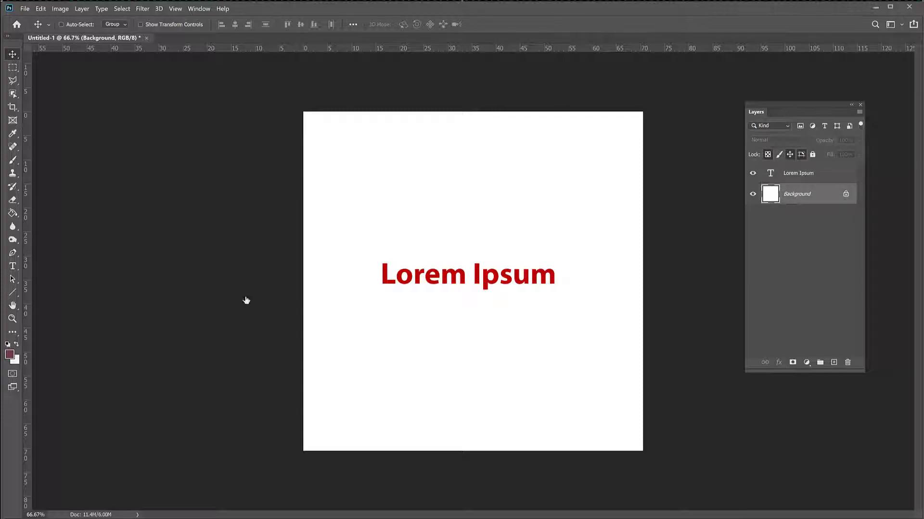
left_click(15, 214)
left_click(9, 355)
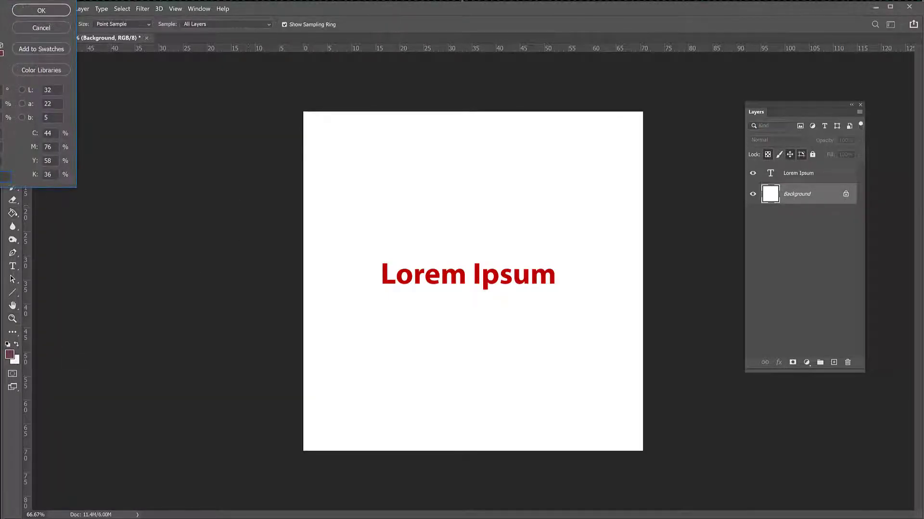
left_click(42, 10)
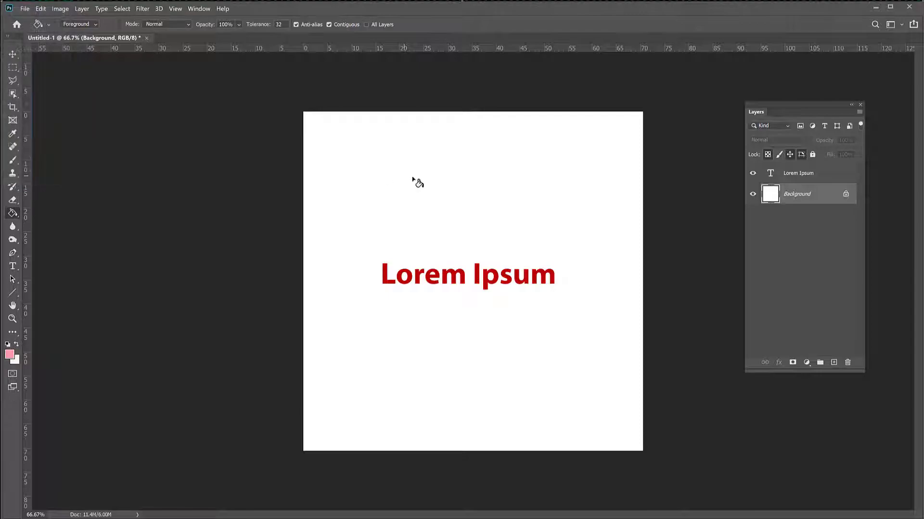
left_click(413, 178)
Paint soft, near-white Brush strokes across the middle of the pink Background layer.
left_click(13, 66)
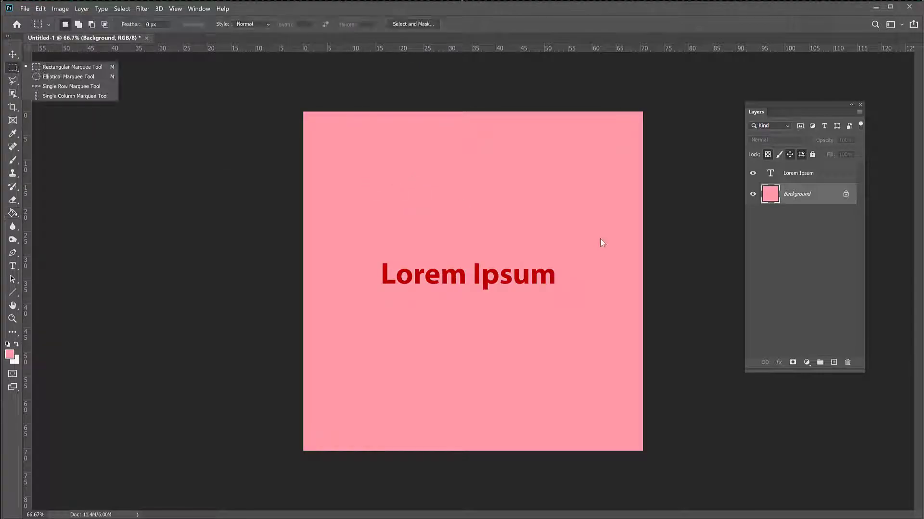
left_click(14, 161)
left_click(10, 355)
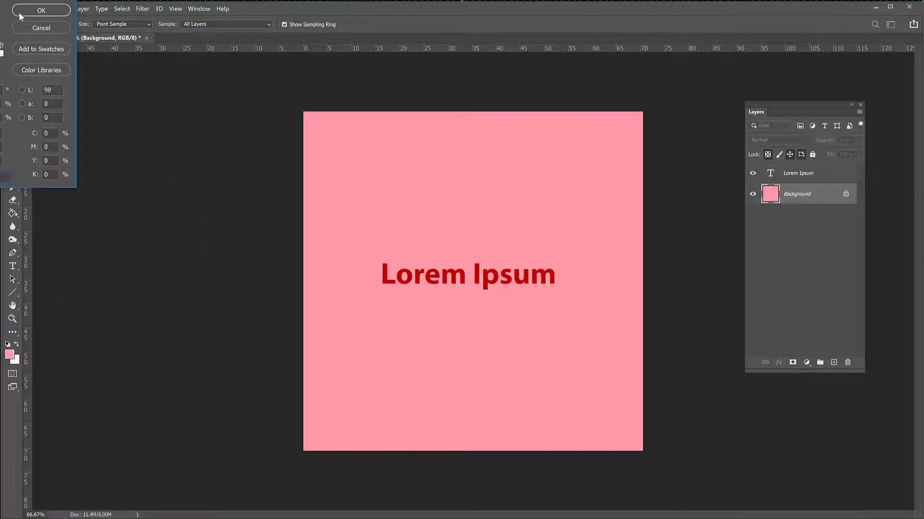
left_click(21, 13)
mouse_move(371, 144)
left_mouse_down()
mouse_move(377, 179)
mouse_move(484, 169)
mouse_move(513, 313)
mouse_move(490, 374)
mouse_move(402, 175)
mouse_move(365, 275)
mouse_move(490, 303)
mouse_move(532, 365)
mouse_move(426, 192)
mouse_move(494, 261)
mouse_move(540, 334)
mouse_move(483, 368)
mouse_move(398, 313)
mouse_move(416, 188)
mouse_move(499, 305)
mouse_move(486, 383)
mouse_move(471, 273)
left_mouse_up()
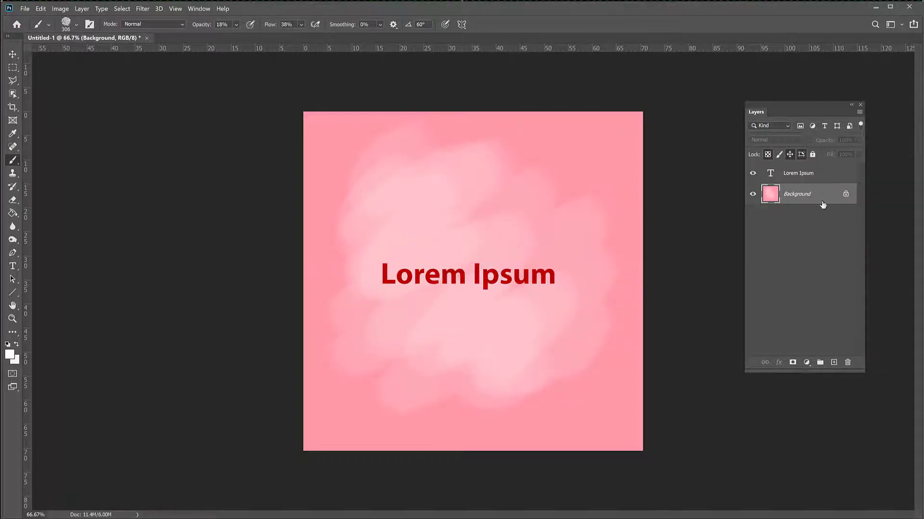
Select the Lorem Ipsum layer and move the text slightly up and to the left with the Move tool.
left_click(14, 54)
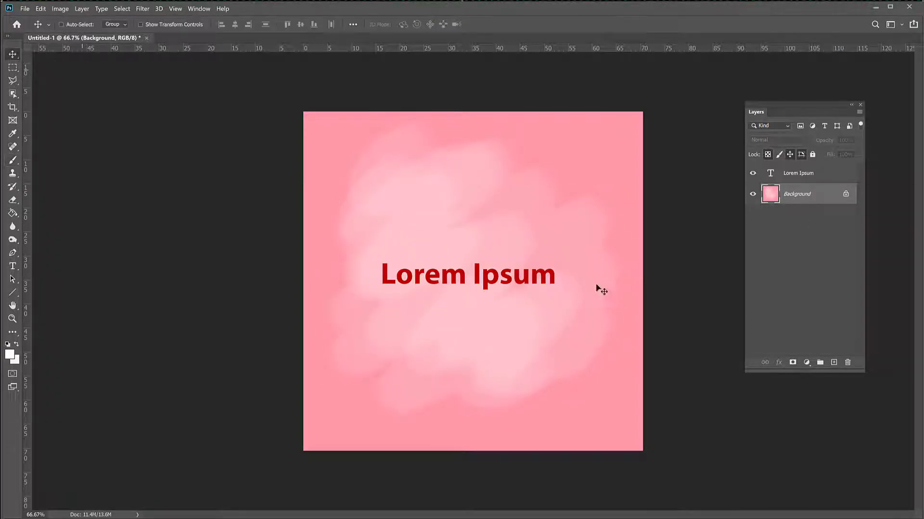
left_click(797, 173)
left_click_drag(576, 240, 427, 310)
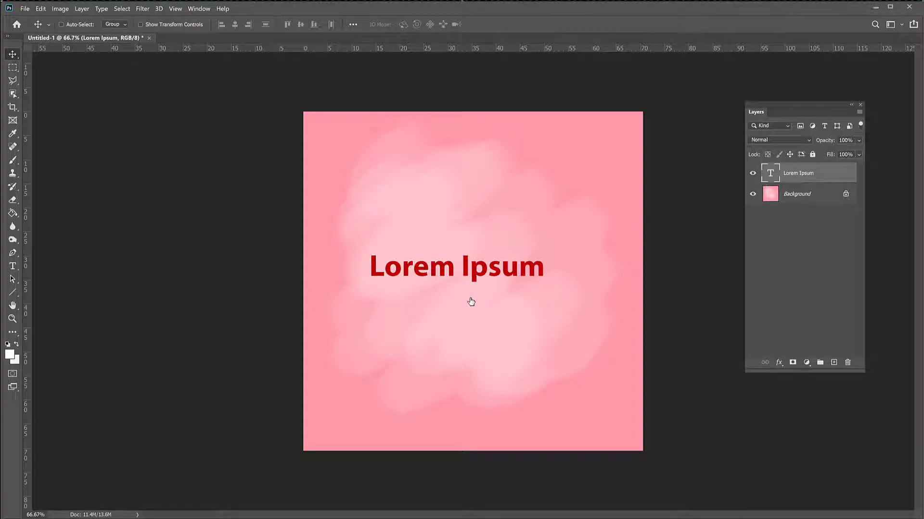
Convert the locked Background into a regular layer with the default settings, and test moving it away and back over the canvas.
left_click(785, 198)
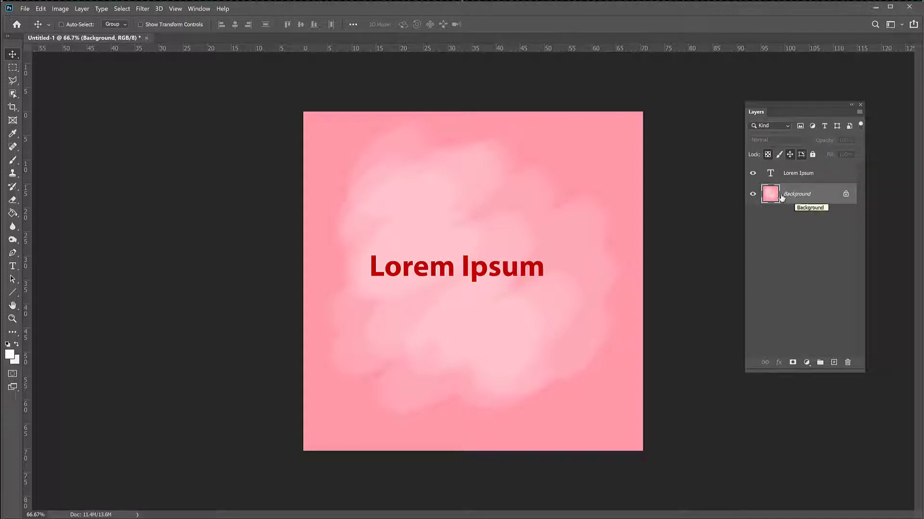
right_click(796, 197)
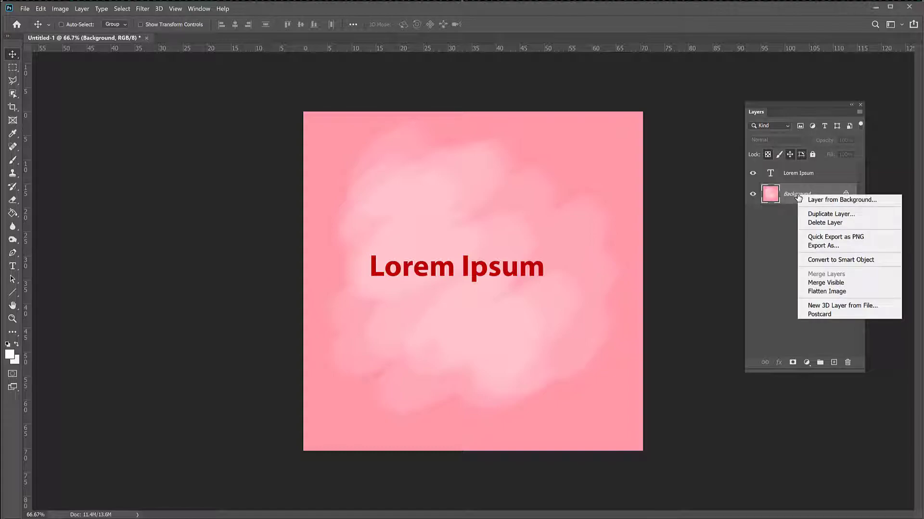
left_click(830, 201)
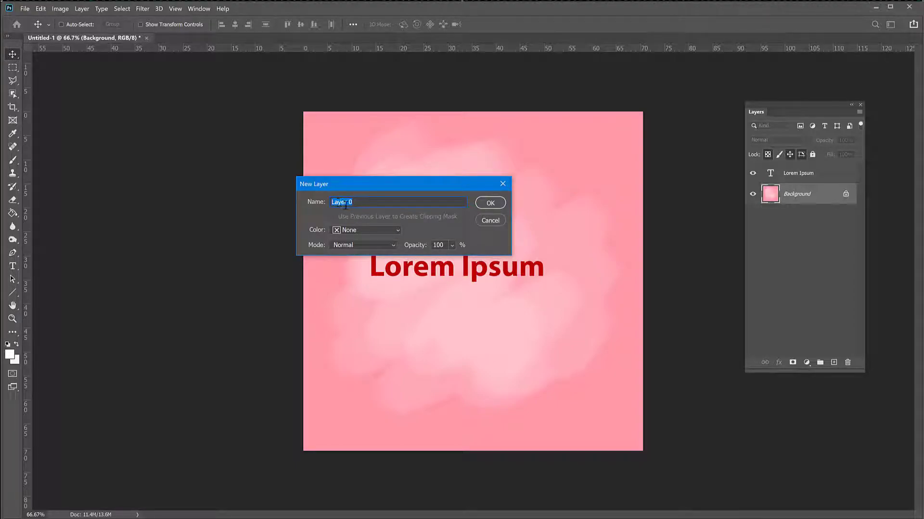
left_click(490, 203)
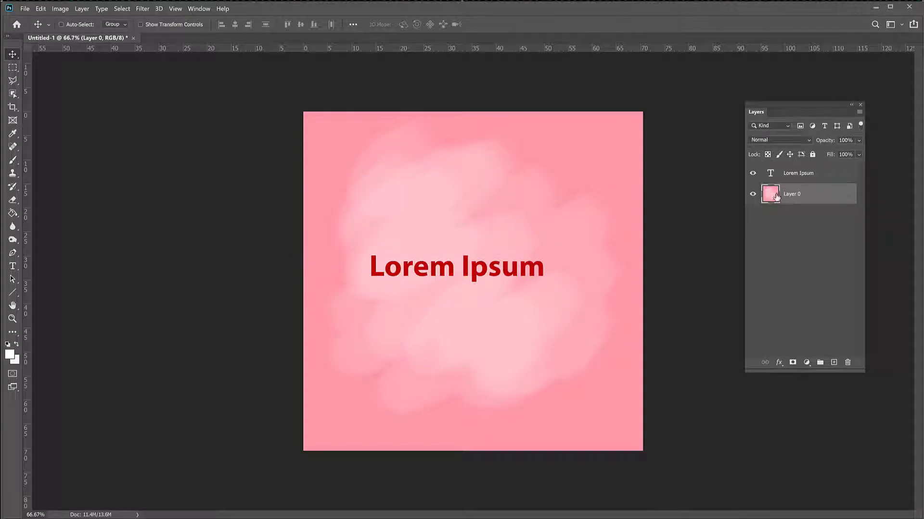
left_click_drag(506, 201, 604, 223)
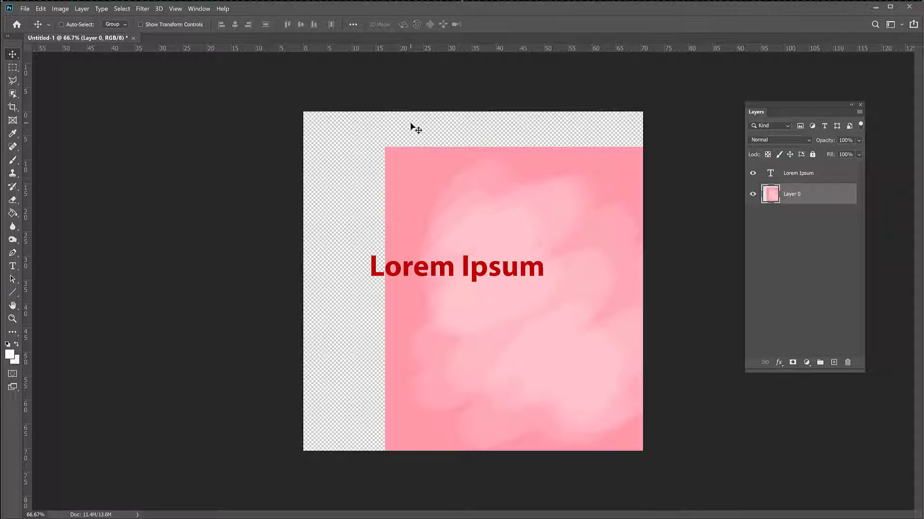
left_click_drag(493, 263, 425, 229)
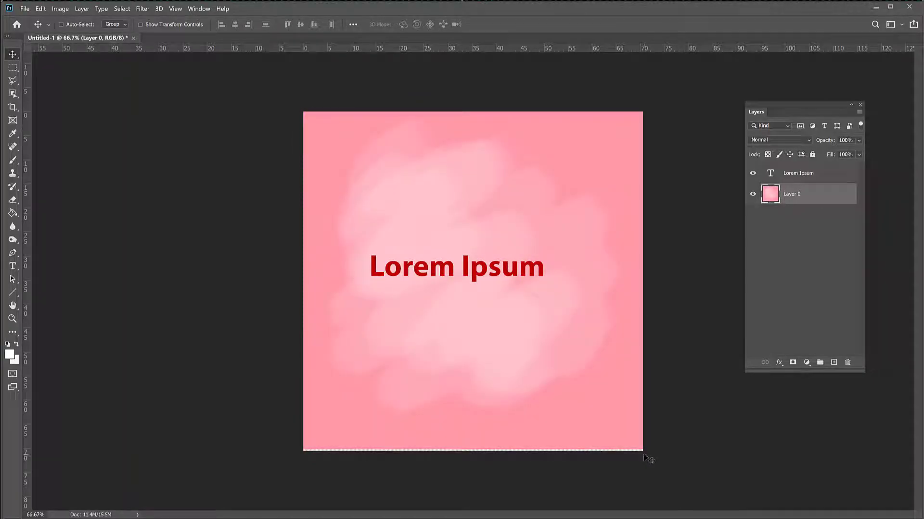
Scale the pink layer down to about 57% and position it in the upper-left part of the canvas.
key("ctrl+t")
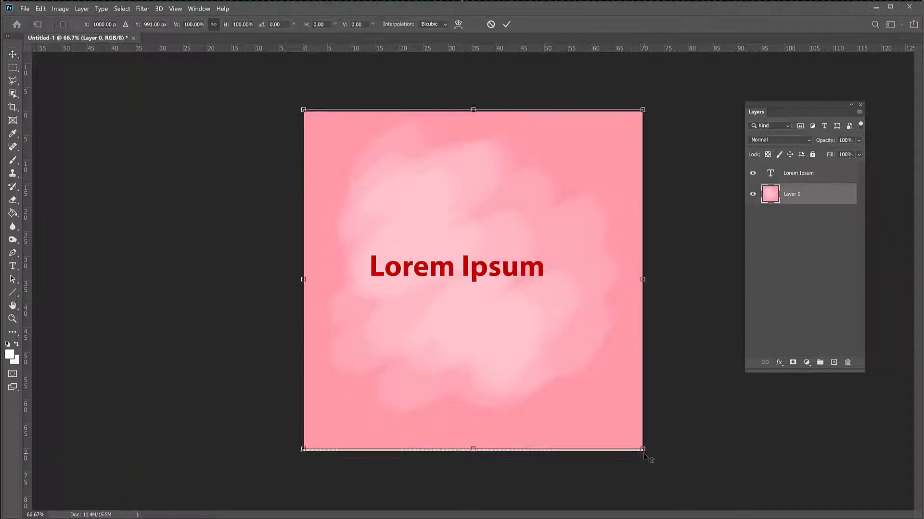
left_click_drag(642, 449, 500, 304)
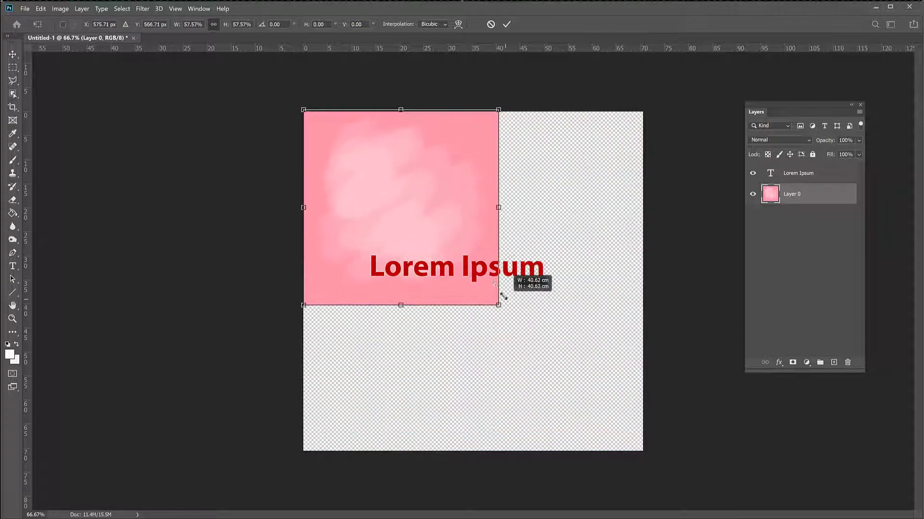
left_click_drag(509, 269, 483, 281)
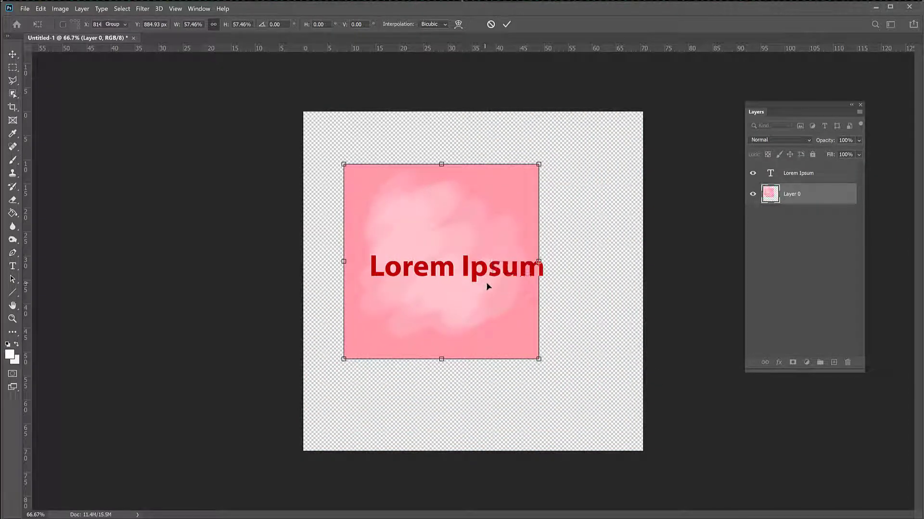
key("Return")
left_click_drag(467, 332, 460, 311)
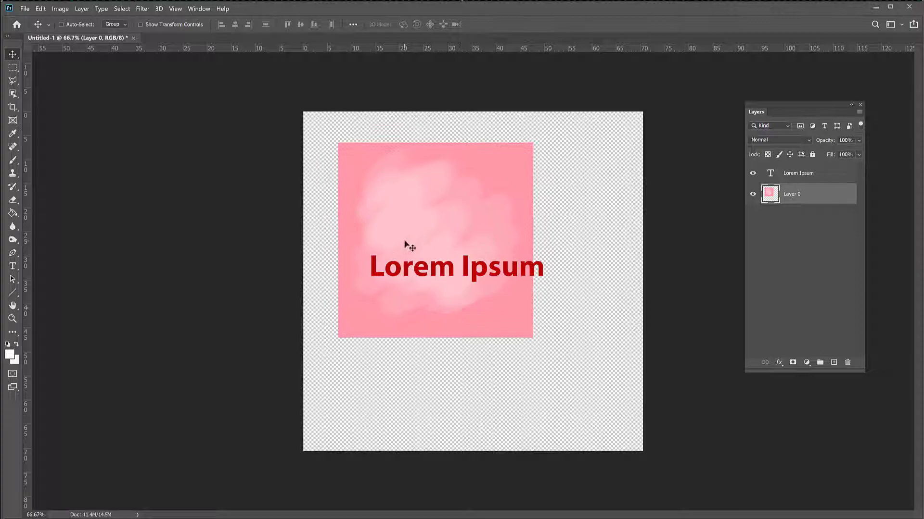
Duplicate the pink layer with the default name and move the copy to the lower right, partly overlapping the original.
right_click(791, 199)
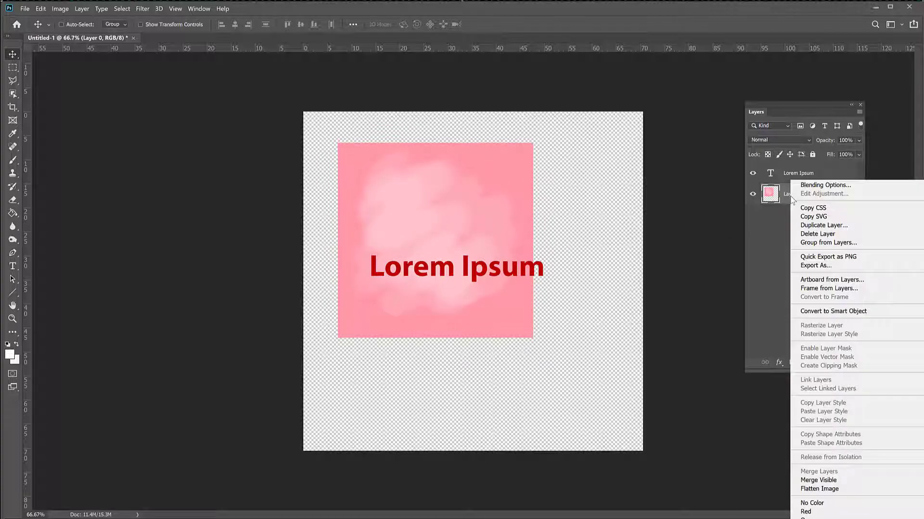
left_click(818, 226)
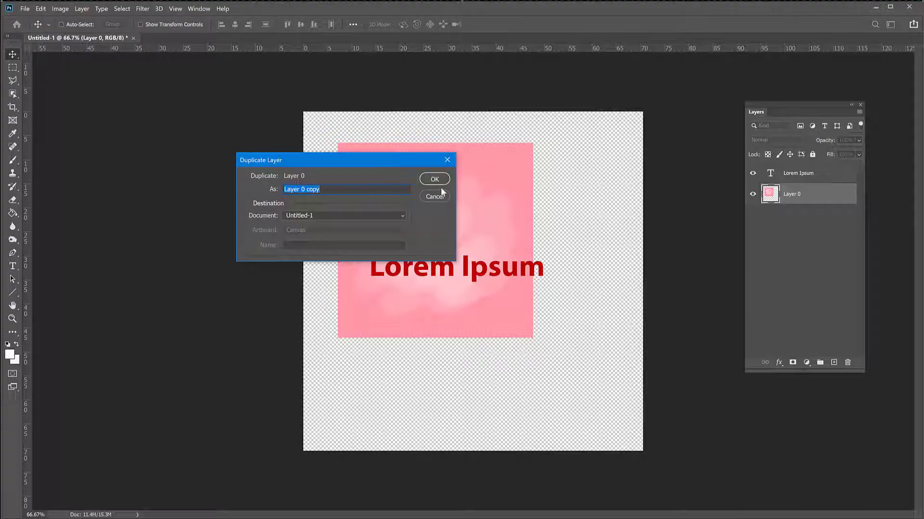
left_click(435, 178)
left_click_drag(479, 237, 480, 324)
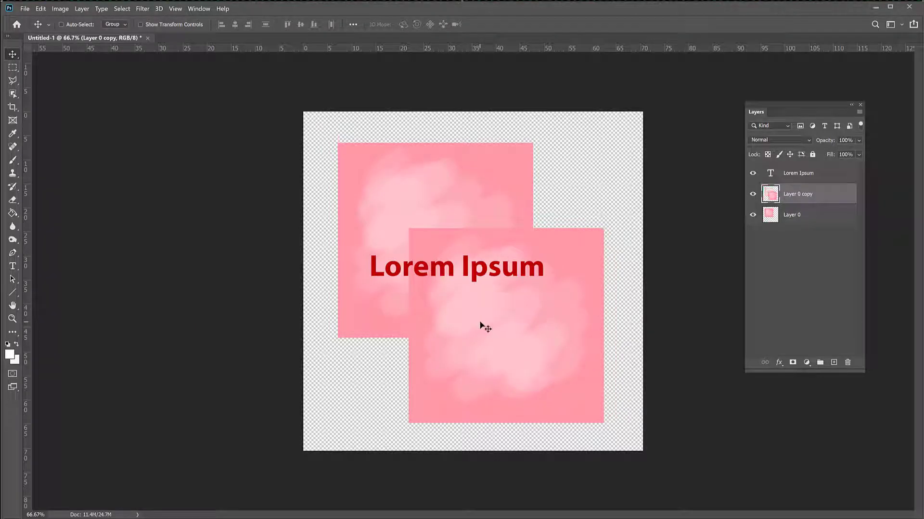
Invert the colours of the duplicated pink layer and move it about 2.2 cm right and 6.2 cm up on the canvas.
key("ctrl")
key("ctrl+i")
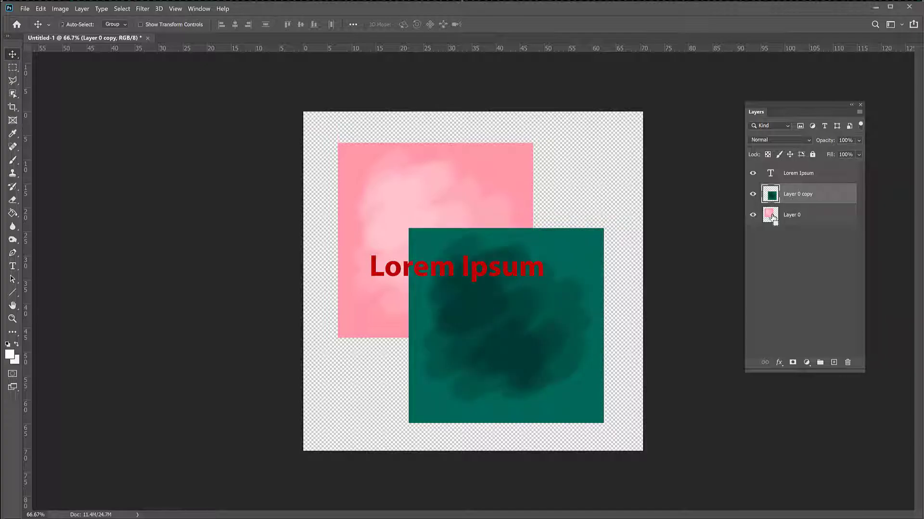
left_click_drag(497, 377, 499, 351)
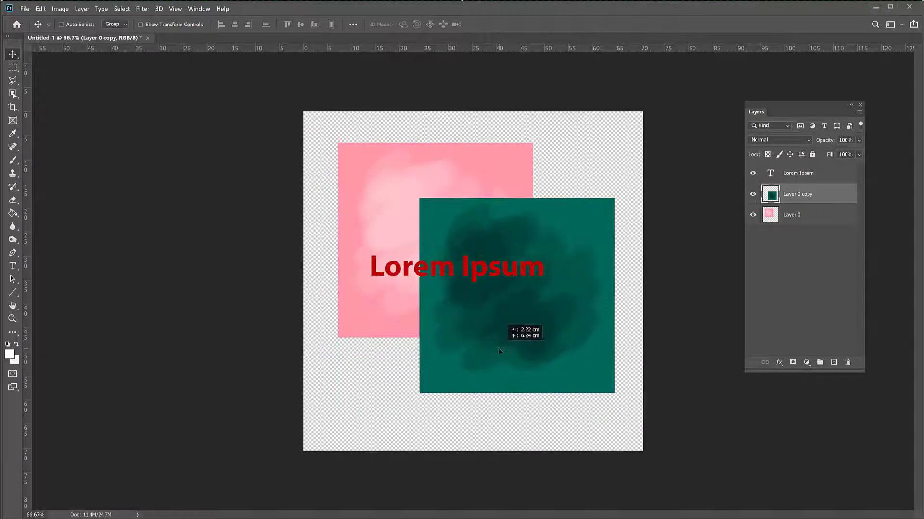
Shift the pink layer slightly up and left, and move the Lorem Ipsum text down below the pink square.
left_click(791, 215)
left_click_drag(404, 250, 439, 246)
left_click(795, 177)
left_click_drag(497, 270, 456, 390)
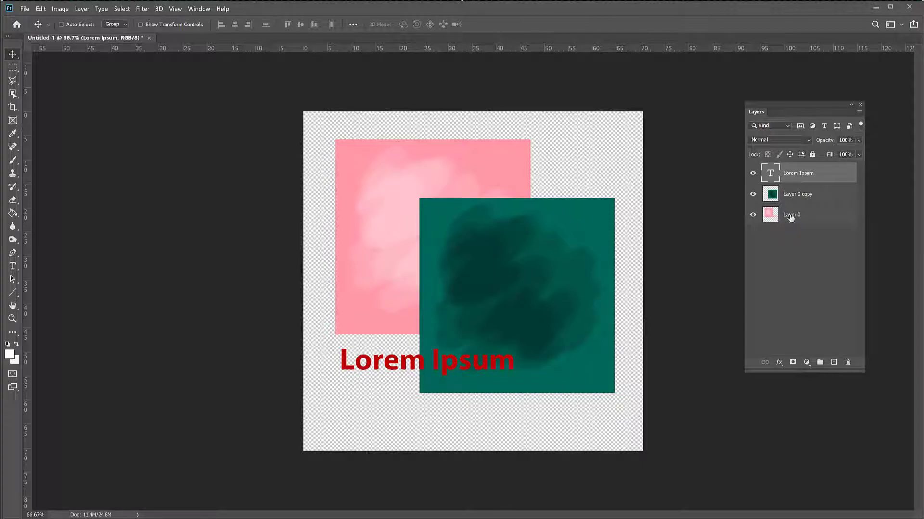
Merge the green and pink layers into a single layer and shift the merged layer slightly to the right.
left_click(798, 202)
left_click(793, 221, "shift")
right_click(794, 220)
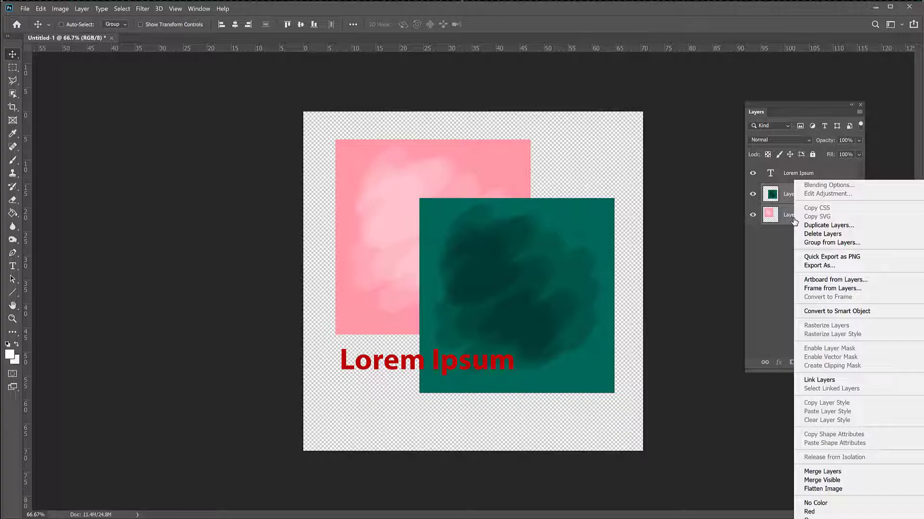
left_click(821, 472)
mouse_move(559, 254)
left_mouse_down()
mouse_move(561, 268)
mouse_move(597, 263)
mouse_move(561, 242)
mouse_move(580, 264)
mouse_move(534, 257)
mouse_move(560, 270)
mouse_move(550, 278)
mouse_move(557, 284)
mouse_move(546, 264)
mouse_move(566, 264)
mouse_move(541, 262)
mouse_move(560, 283)
mouse_move(560, 261)
left_mouse_up()
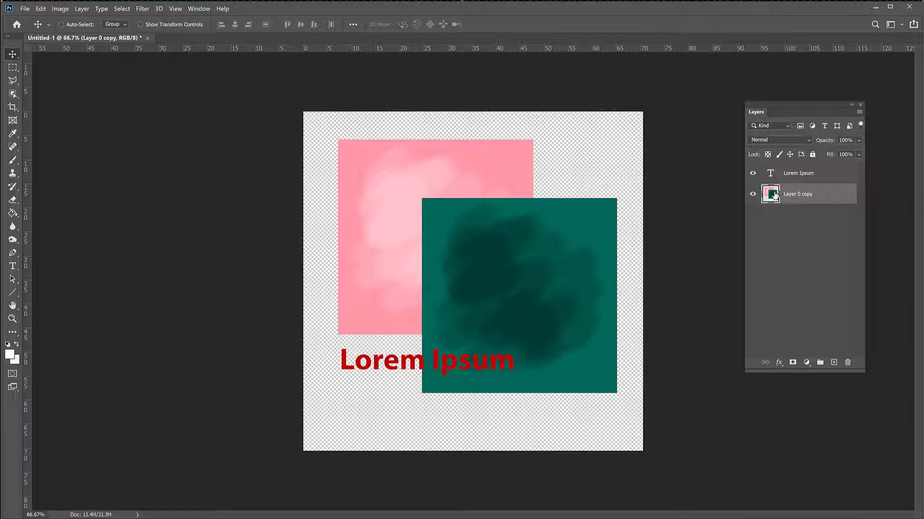
Select the green square with a rectangular marquee, nudge it with the Move tool and clear the selection.
left_click(13, 68)
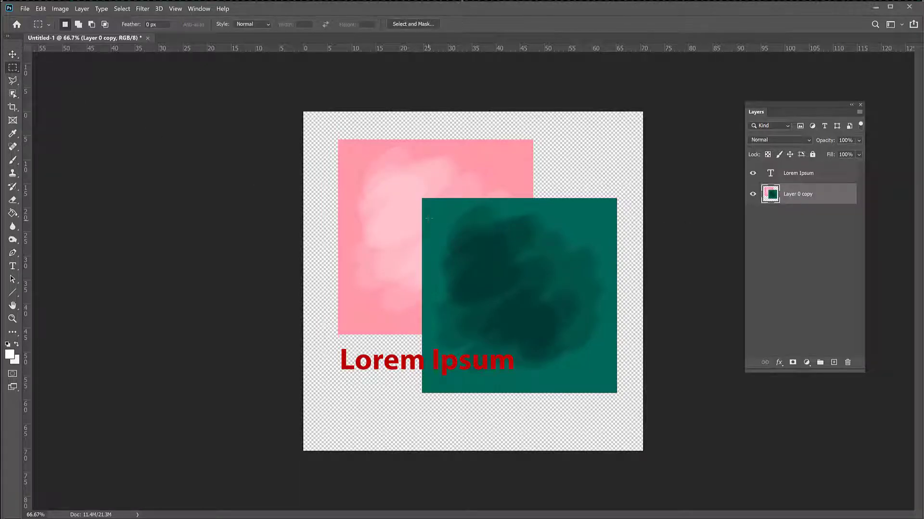
left_click_drag(422, 197, 618, 393)
key("v")
left_click_drag(501, 293, 486, 276)
left_click(13, 67)
left_click(405, 180)
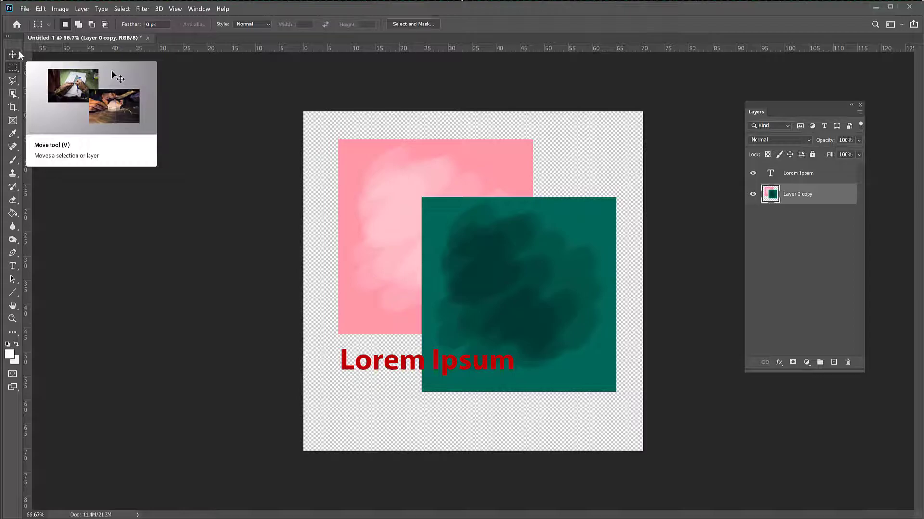
Undo the edits back to before the layer merge, restoring separate green and pink layers.
key("ctrl+shift+d")
key("ctrl+d")
key("ctrl+z")
key("ctrl+z")
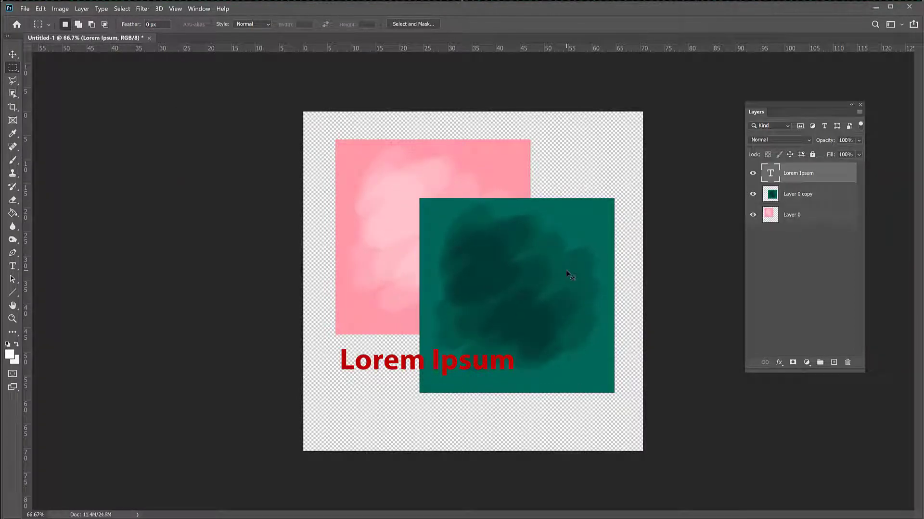
Set the opacity of the green Layer 0 copy to 75% and deselect the layer.
left_click(807, 197)
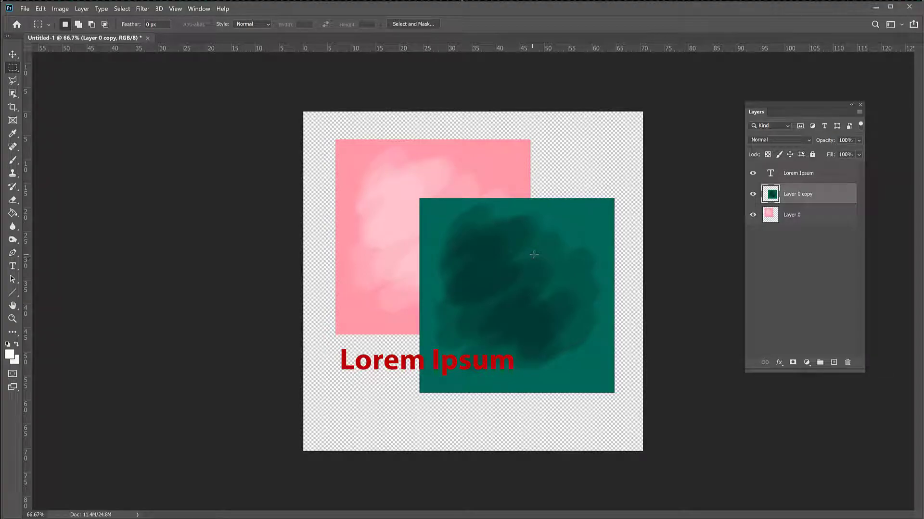
left_click(858, 140)
left_click_drag(817, 154, 846, 153)
left_click(803, 248)
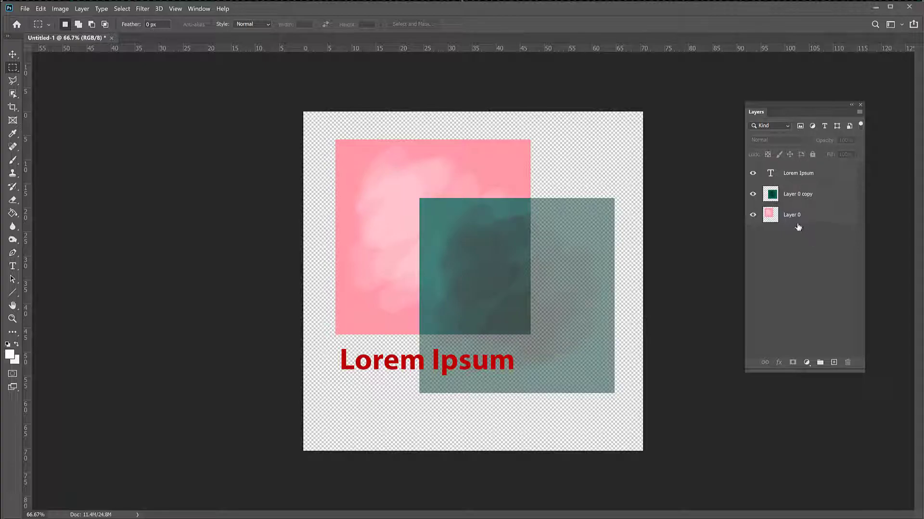
Select the green and pink layers together, group them, and ungroup them again.
left_click(796, 197)
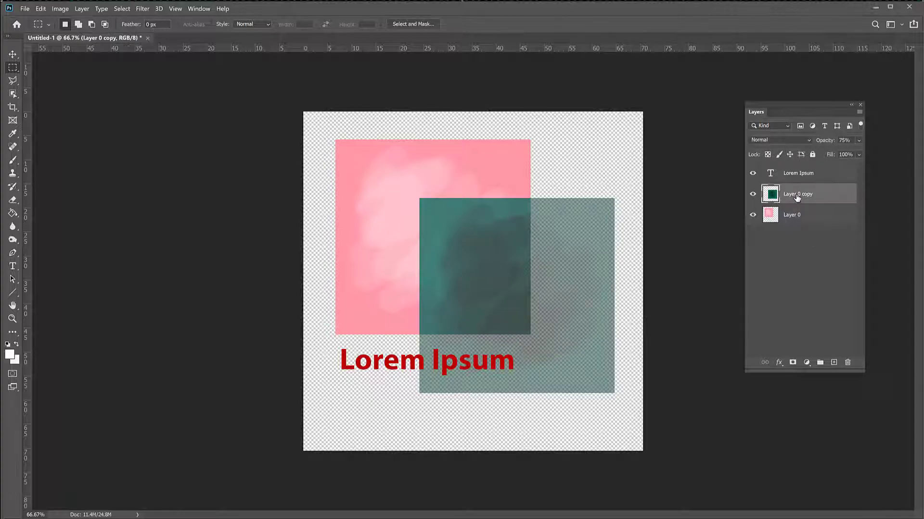
left_click(793, 219, "shift")
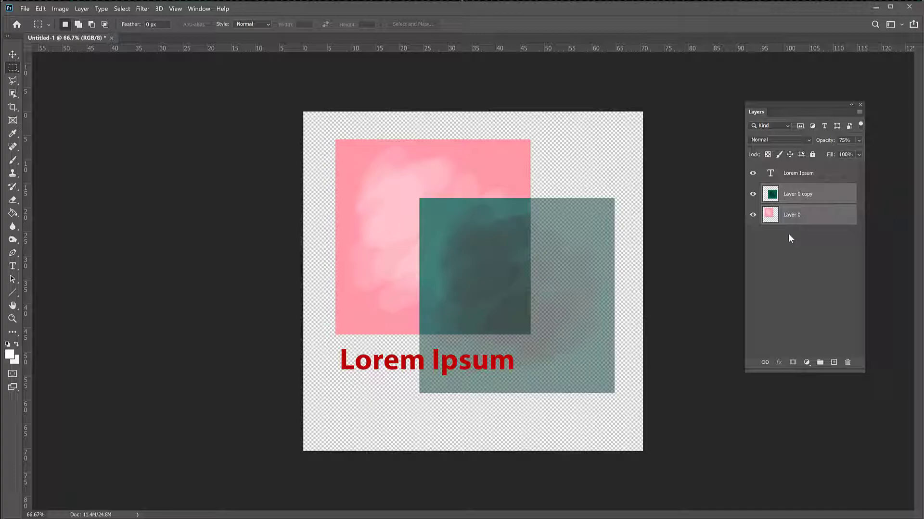
key("ctrl+g")
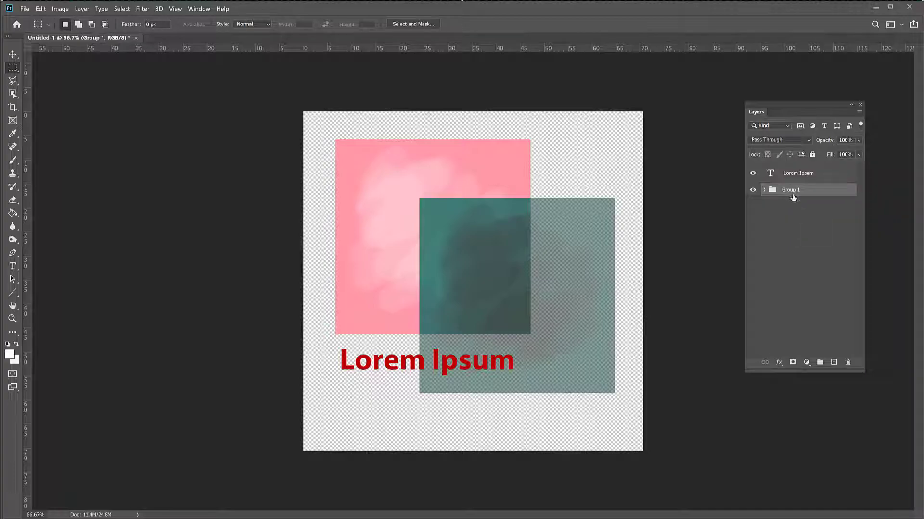
key("ctrl+shift+g")
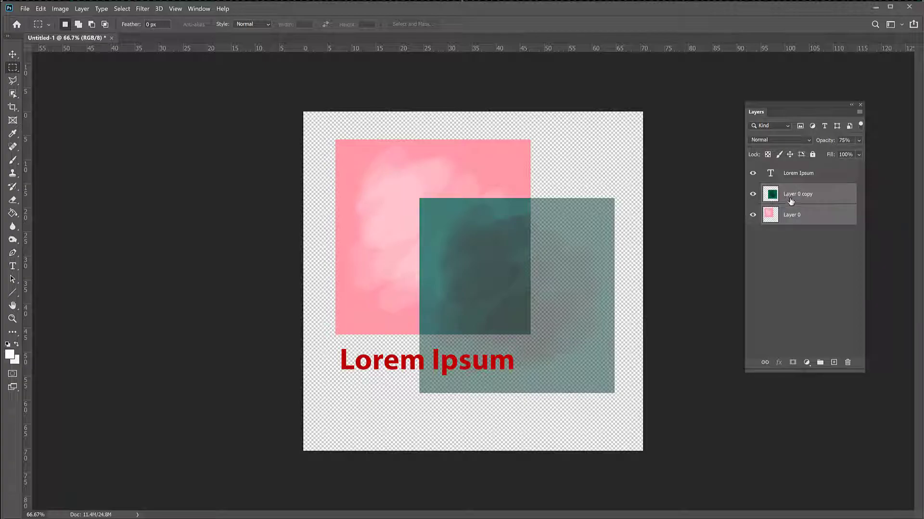
Create a group from the two selected square layers, expand it to show its contents, and ungroup it.
left_click_drag(775, 198, 828, 335)
left_click(820, 363)
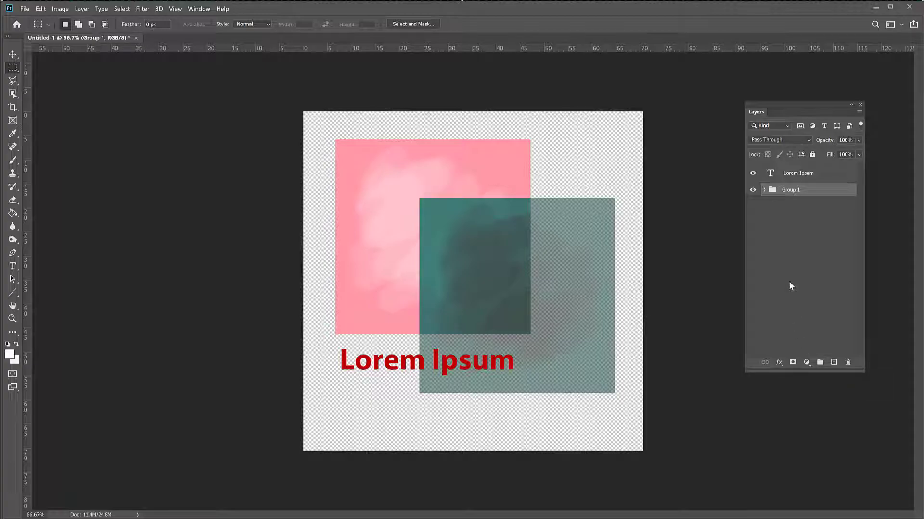
left_click(764, 190)
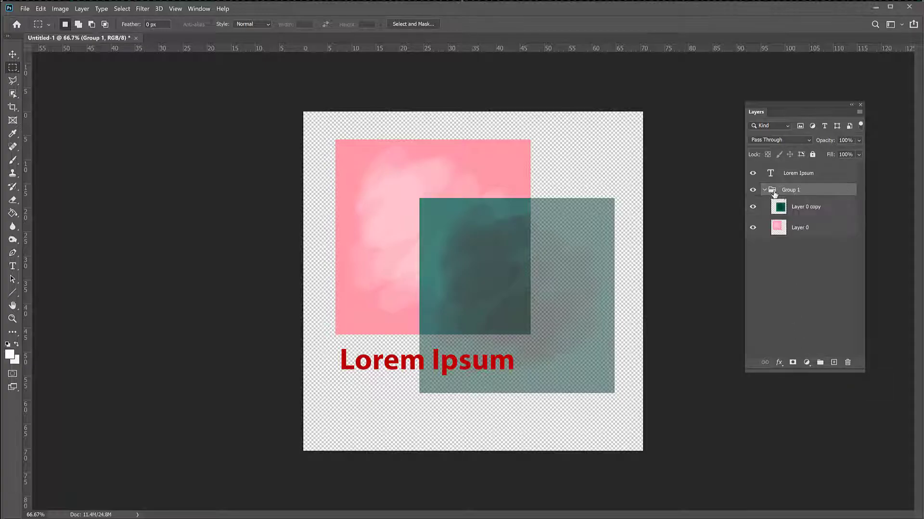
key("ctrl+shift+g")
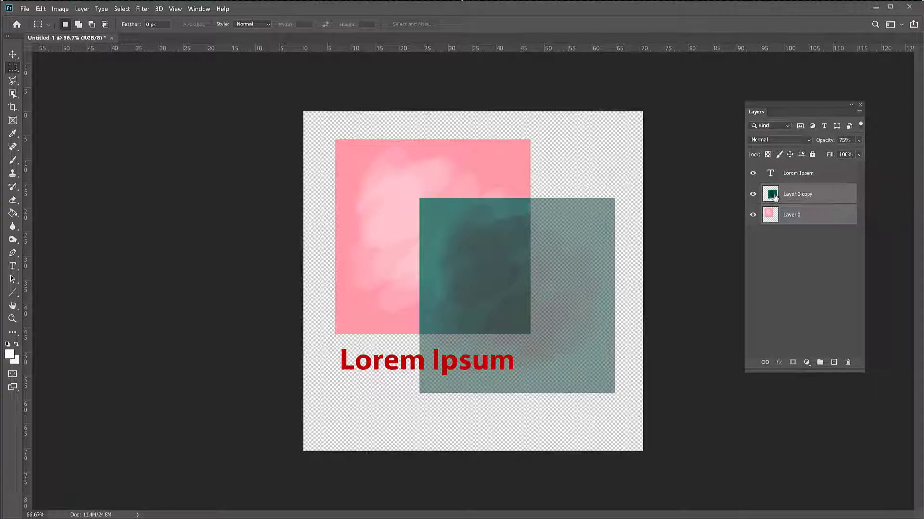
Group the green and pink layers, rename the group Squares, and expand it.
left_click_drag(782, 201, 820, 362)
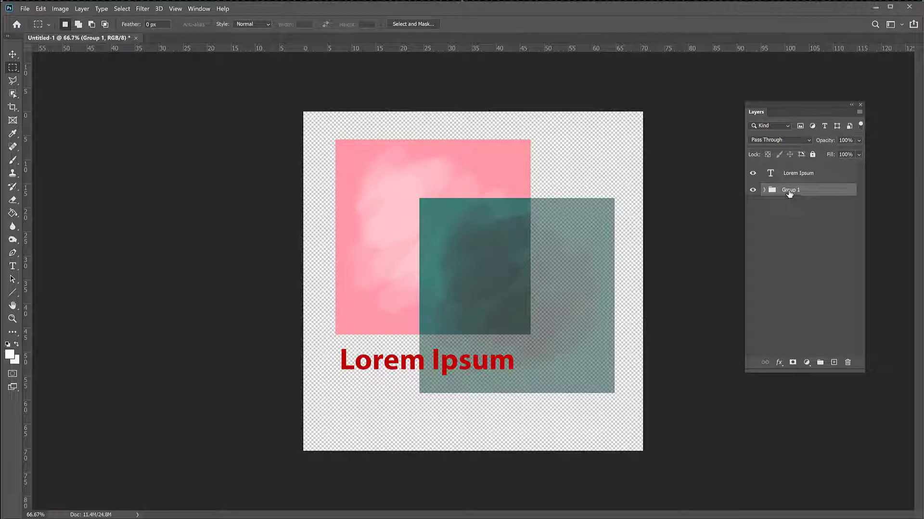
double_click(789, 191)
type("Squares")
key("Return")
left_click(764, 190)
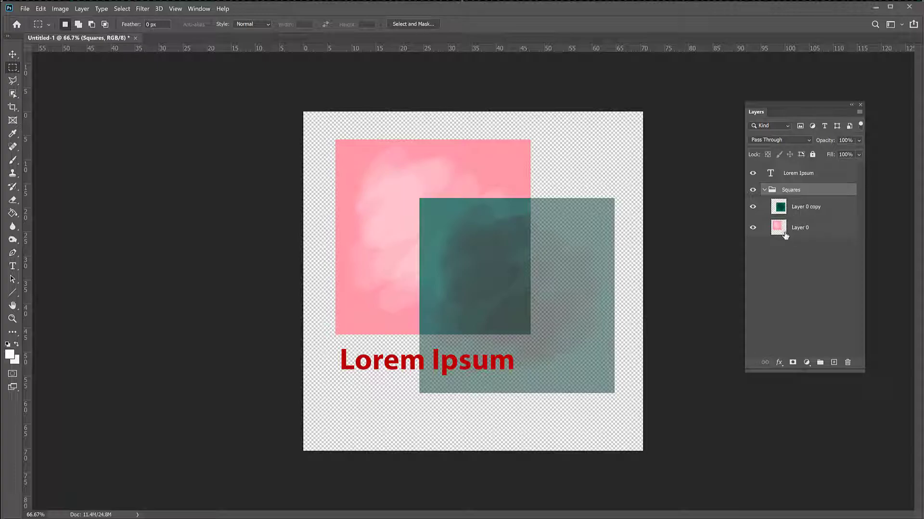
Reposition the green square on its own with the Move tool, and move the whole Squares group slightly on the canvas.
left_click(797, 208)
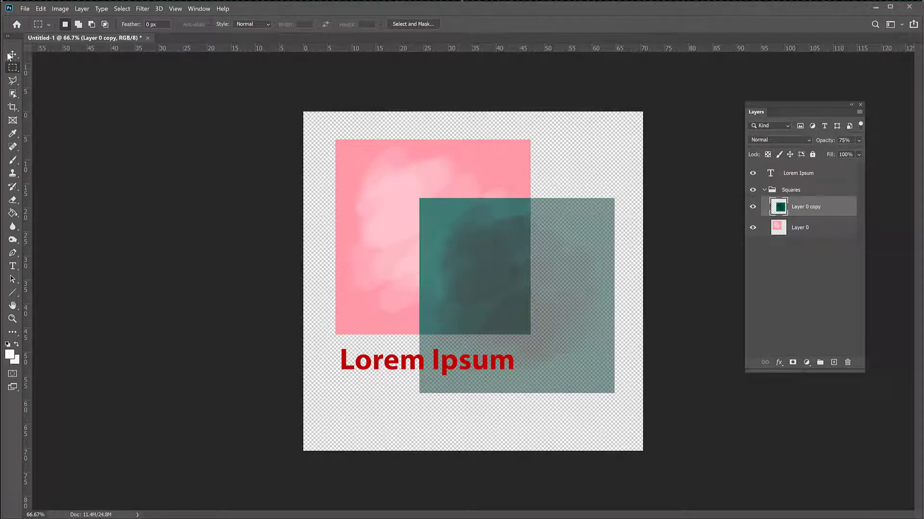
left_click(12, 54)
left_click_drag(402, 243, 498, 265)
left_click(782, 191)
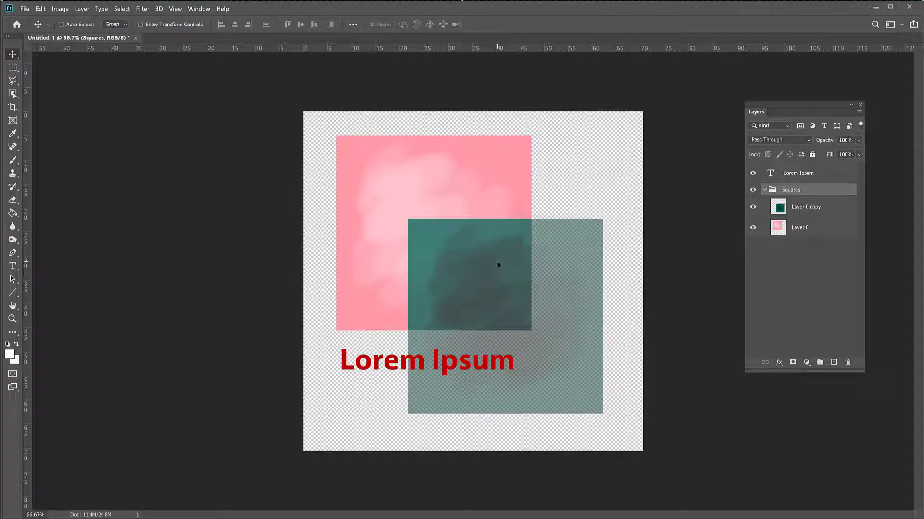
Move the green and pink layers out of the Squares group and delete the empty group.
right_click(794, 192)
key("Escape")
left_click(796, 209)
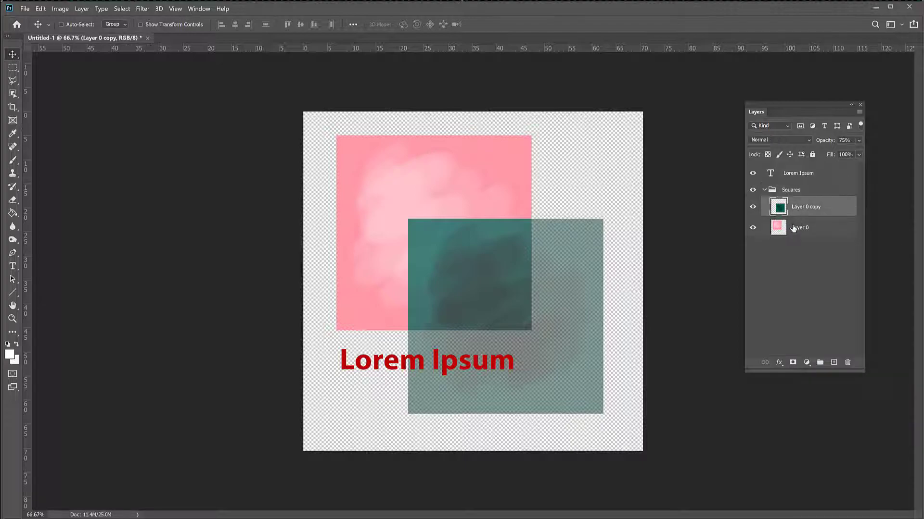
left_click(787, 224, "shift")
left_click_drag(787, 224, 776, 185)
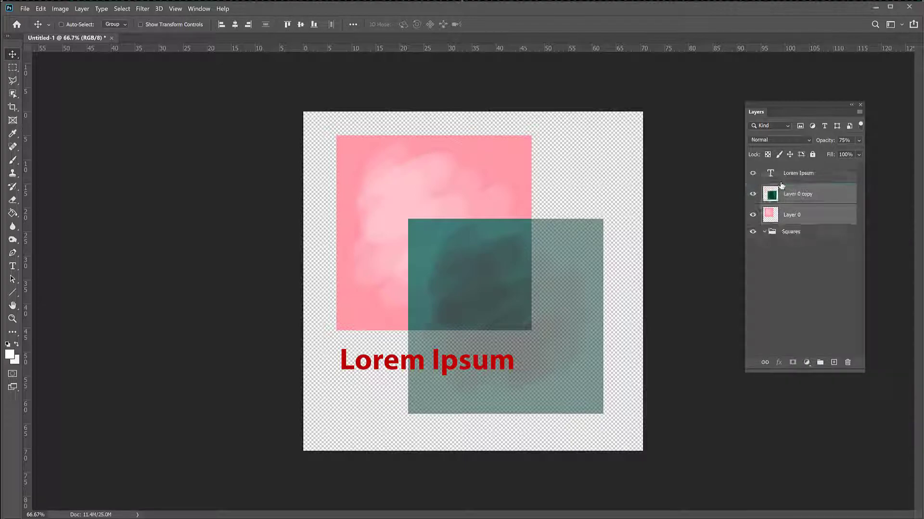
left_click(782, 235)
left_click(847, 363)
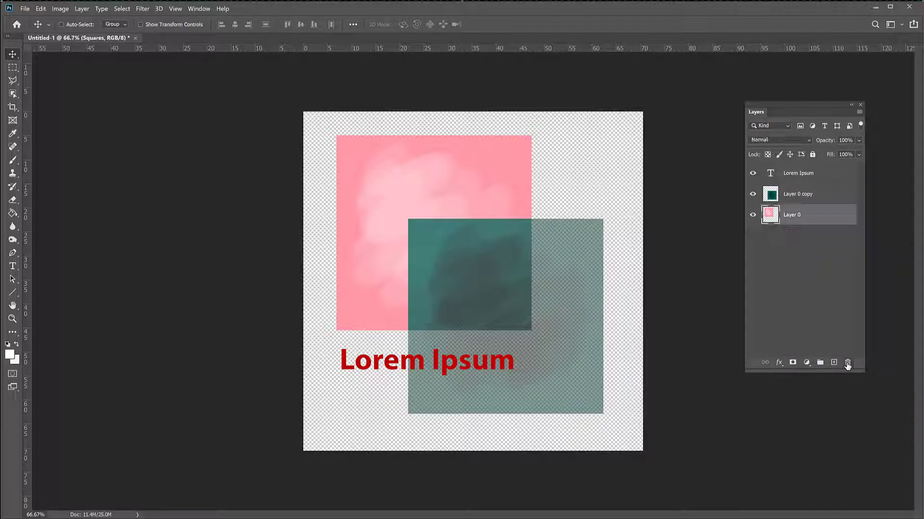
Place the Lorem Ipsum layer beneath the green layer and bring the pink layer to the top of the stack.
left_click(799, 177)
left_click_drag(770, 174, 788, 202)
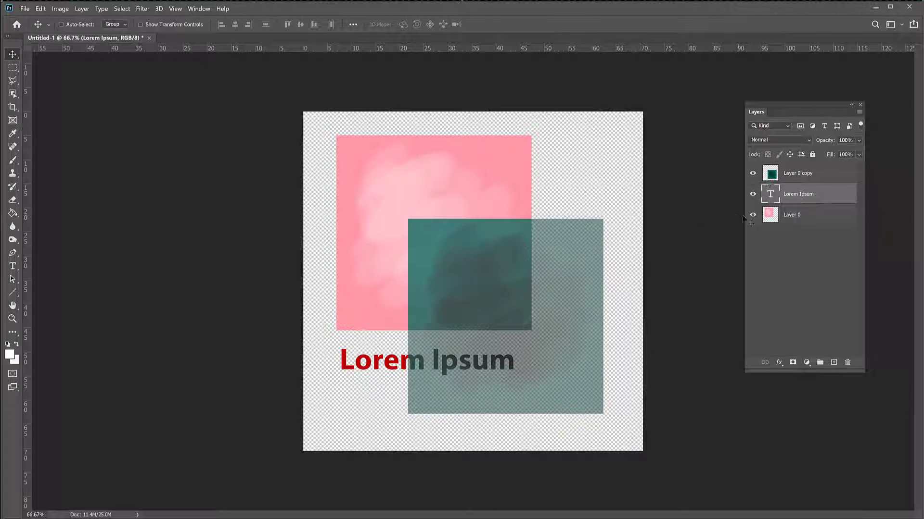
left_click(804, 220)
left_click_drag(804, 220, 788, 170)
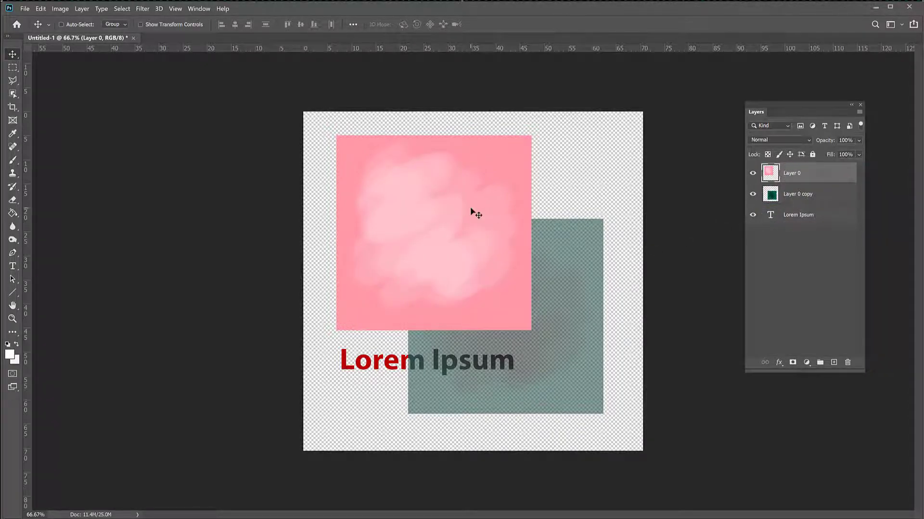
Move the Lorem Ipsum layer up between the pink and green layers.
left_click(789, 218)
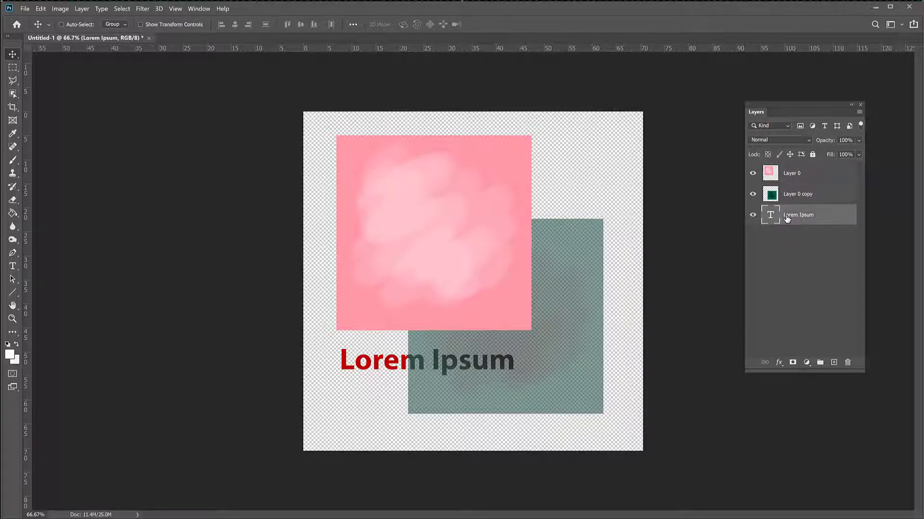
left_click_drag(787, 219, 789, 205)
left_click_drag(793, 191, 794, 189)
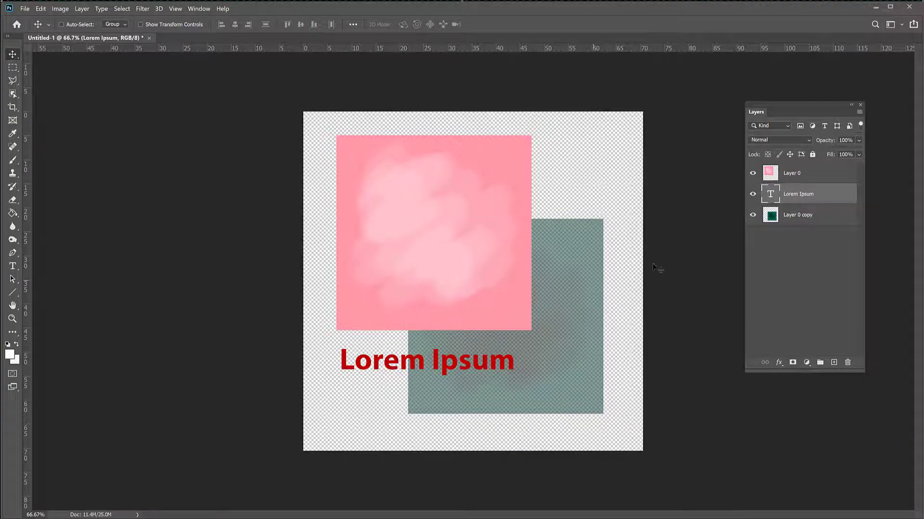
Set the green layer's opacity to 100% and deselect it.
left_click(791, 211)
left_click(859, 140)
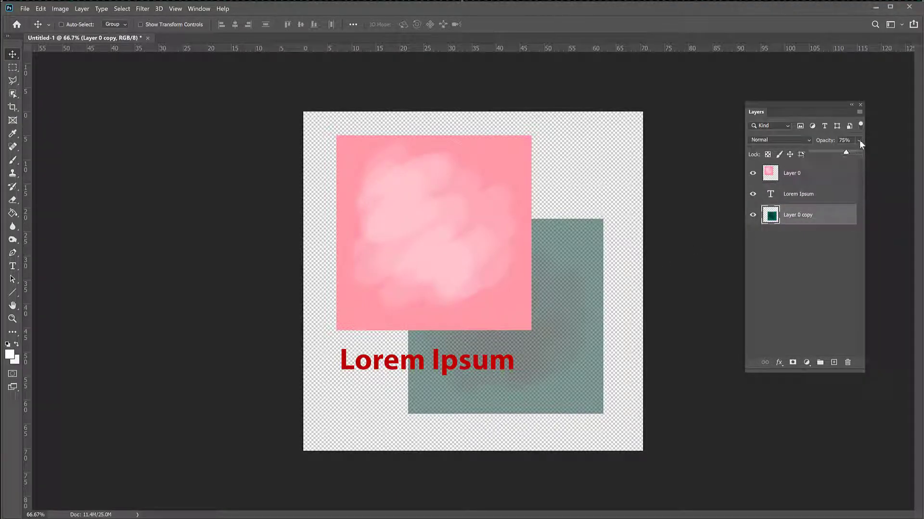
left_click_drag(865, 154, 864, 155)
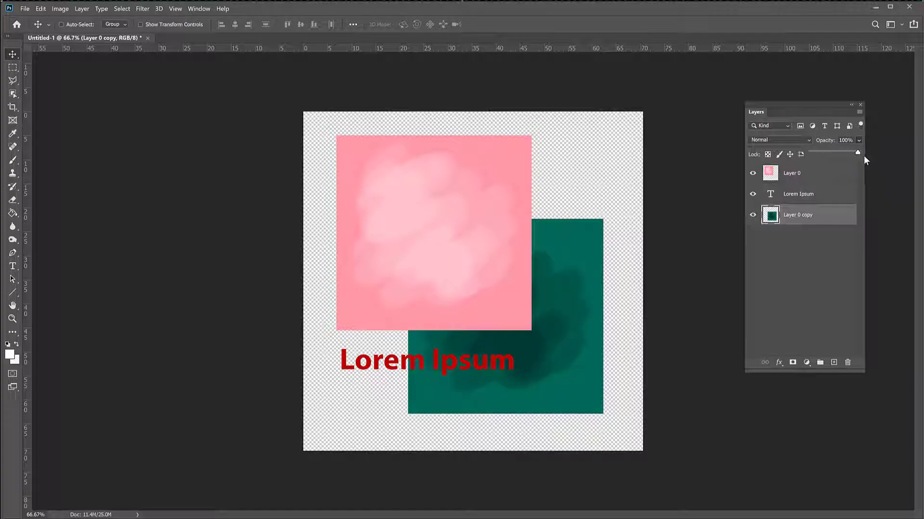
left_click(789, 287)
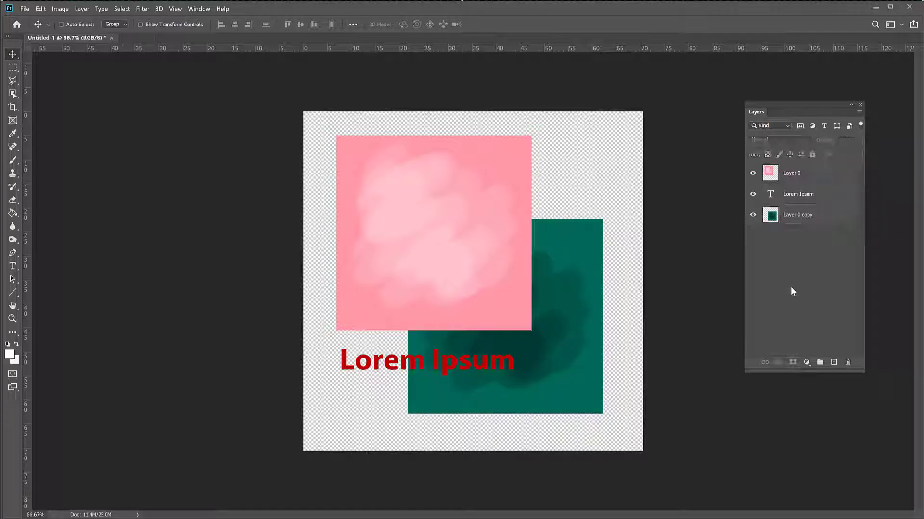
Move the Lorem Ipsum text up and right so it sits partly behind the pink square and over the green one.
left_click(792, 197)
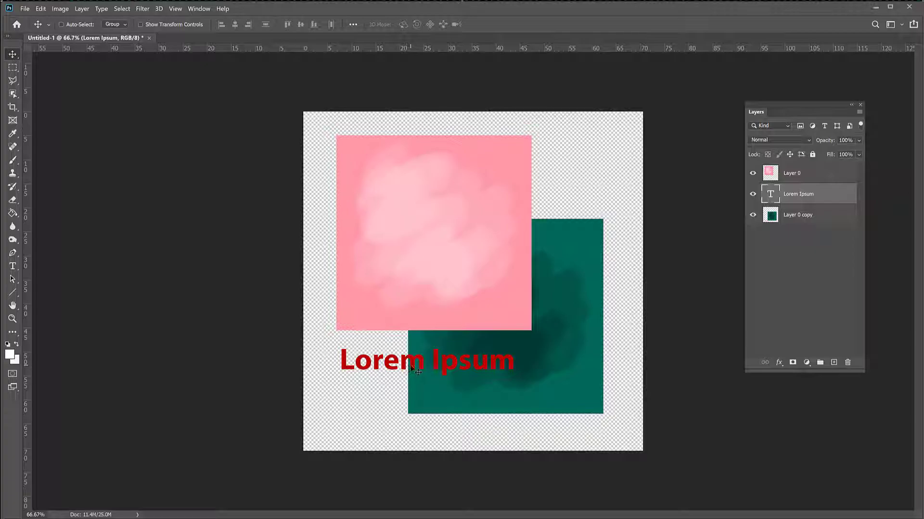
left_click_drag(412, 368, 463, 339)
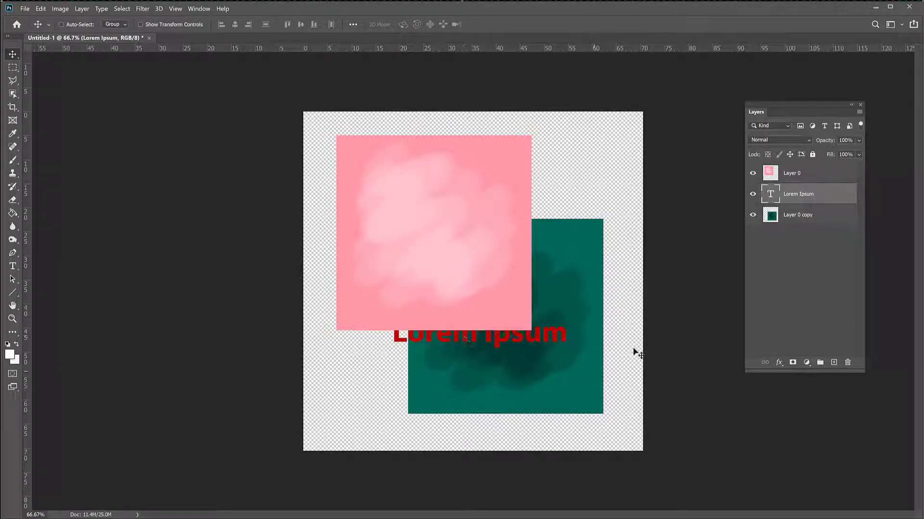
Select the pink and green layers together, leaving the Lorem Ipsum layer between them out of the selection.
left_click(797, 177)
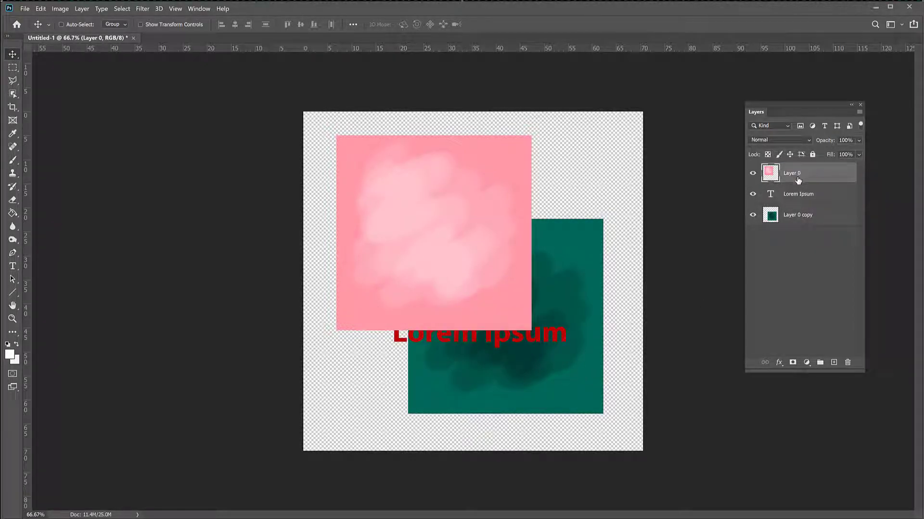
left_click(790, 221, "ctrl")
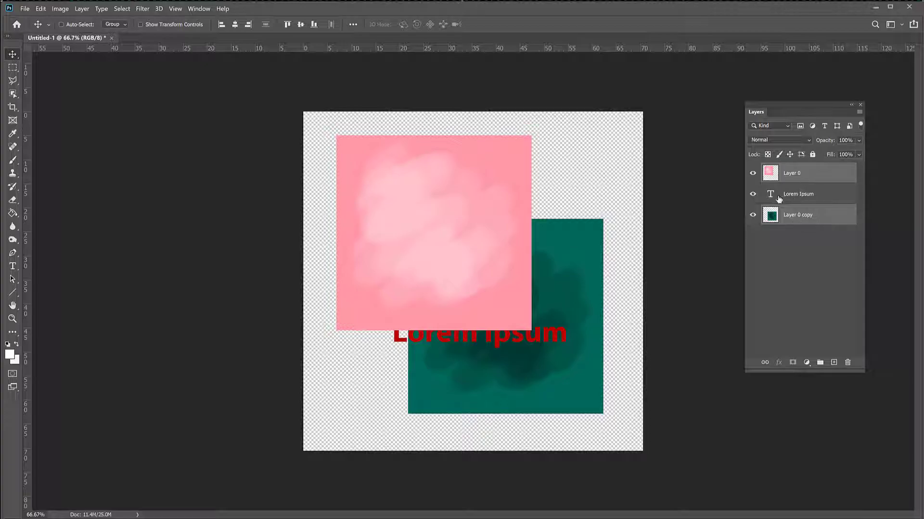
Group the pink and green layers, check the group's contents, and place the group below the Lorem Ipsum layer.
left_click(820, 363)
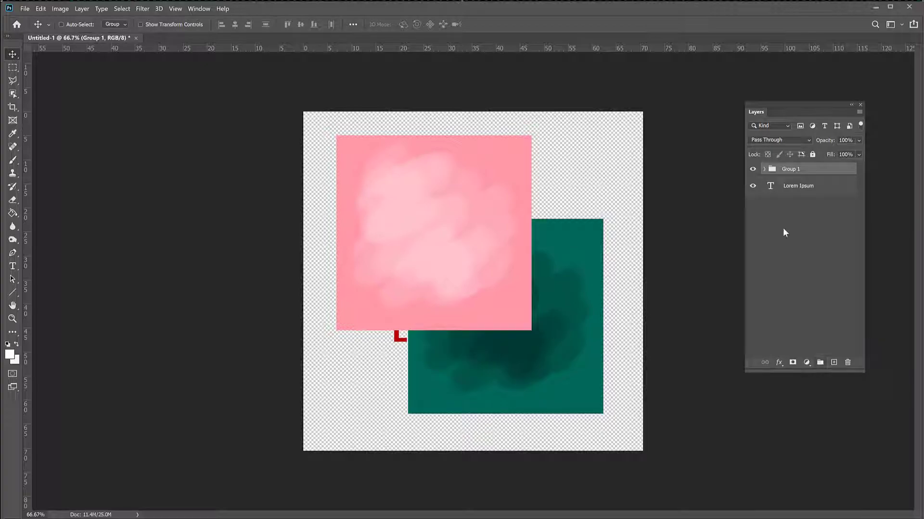
left_click(764, 169)
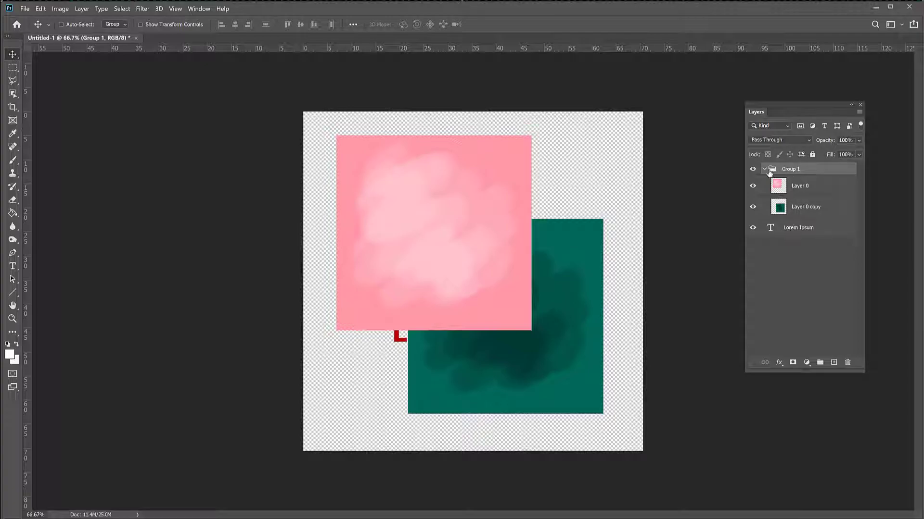
left_click(763, 171)
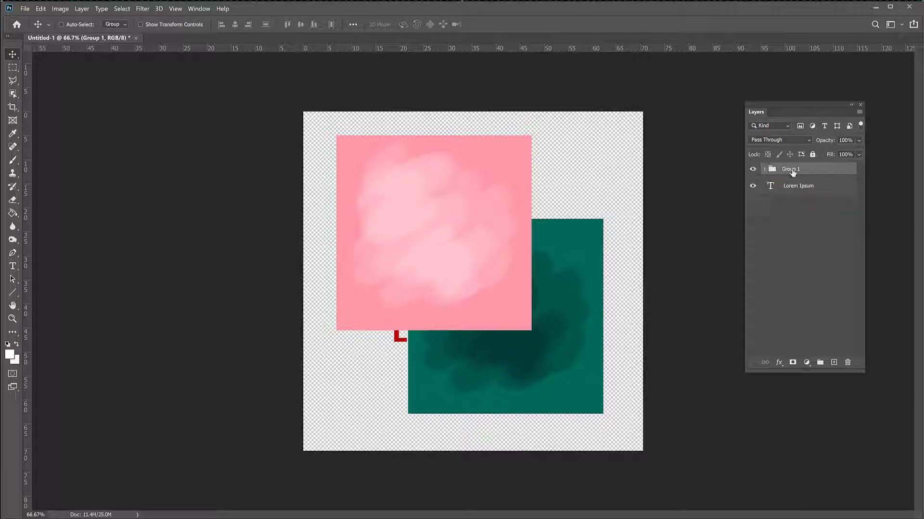
left_click_drag(793, 172, 798, 201)
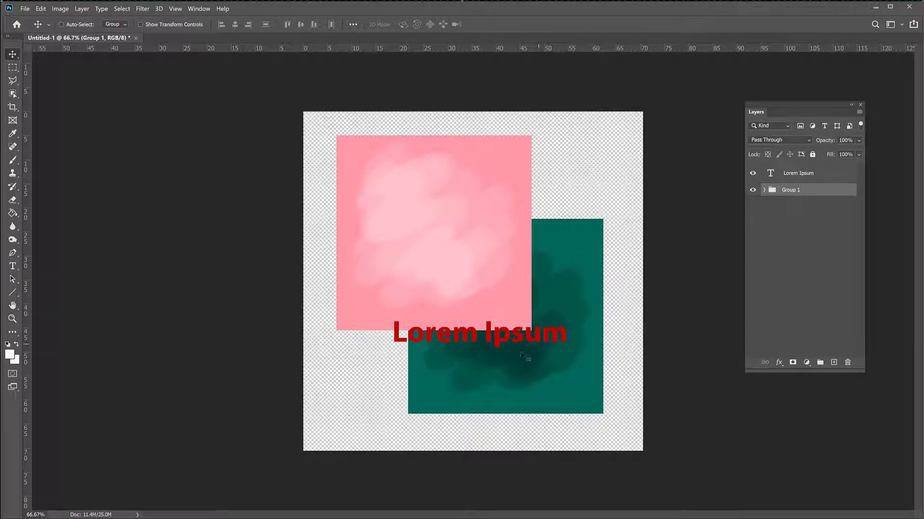
Shift the group of squares slightly down and move the Lorem Ipsum text onto the lower part of the pink square.
left_click_drag(491, 362, 452, 331)
left_click(812, 176)
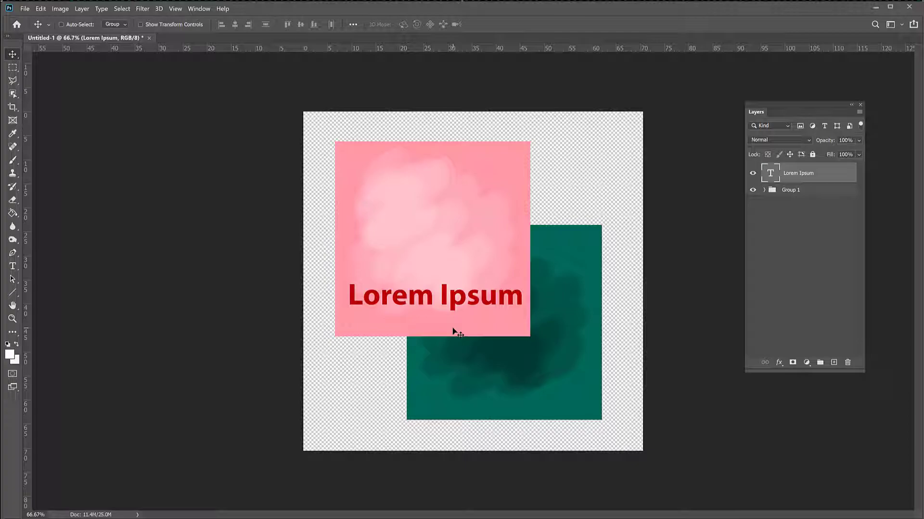
Inside the group, rotate the pink layer clockwise, move it down over the green square, and leave it selected at 100% opacity.
left_click(769, 193)
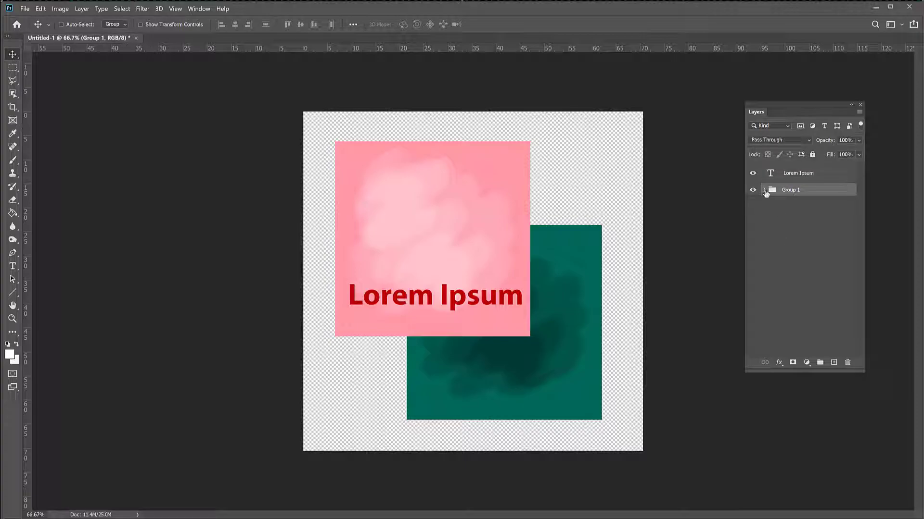
left_click(764, 191)
left_click(801, 208)
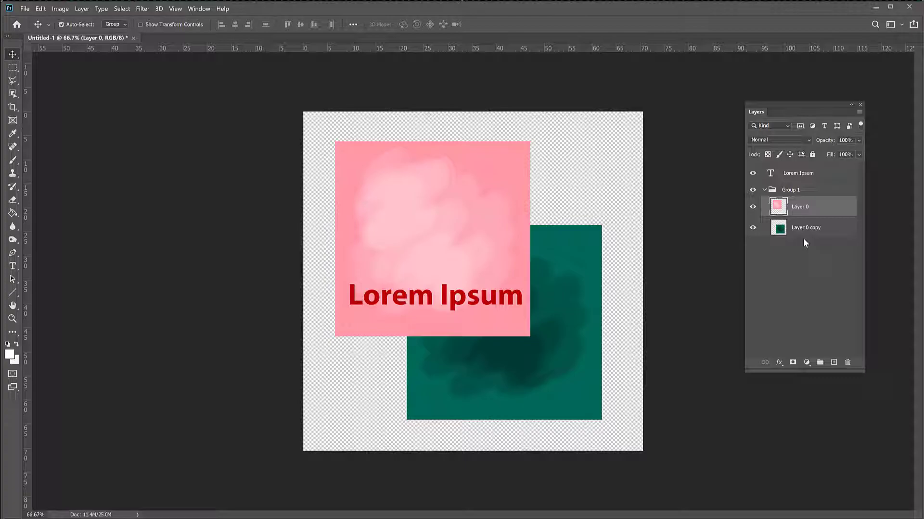
key("ctrl+t")
left_click_drag(566, 138, 597, 302)
left_click_drag(498, 200, 514, 239)
key("Return")
left_click(859, 140)
mouse_move(856, 153)
left_mouse_down()
mouse_move(827, 154)
mouse_move(867, 155)
left_mouse_up()
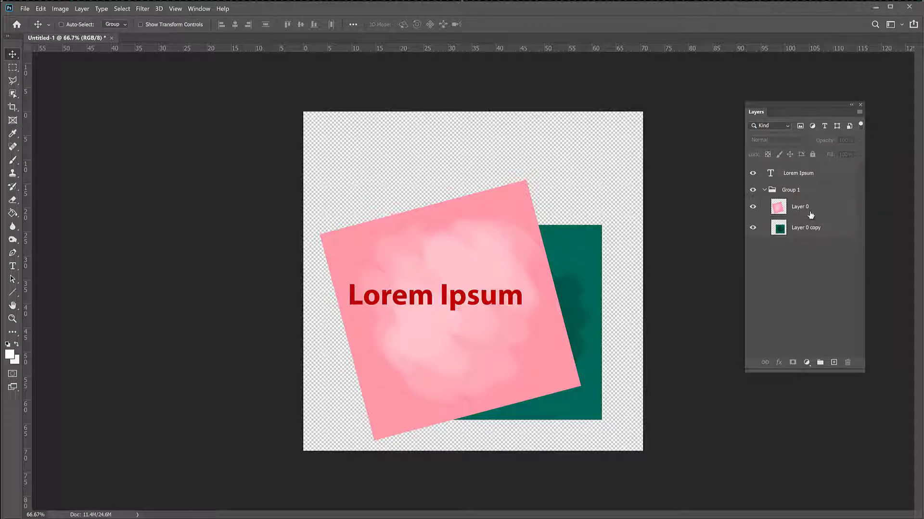
left_click(811, 214)
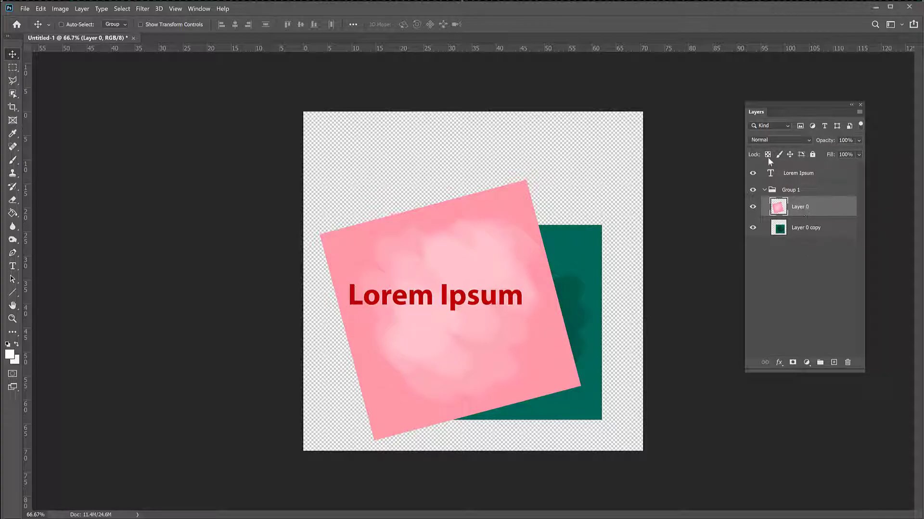
Try the Dissolve and Darken blending modes on the pink layer.
left_click(808, 140)
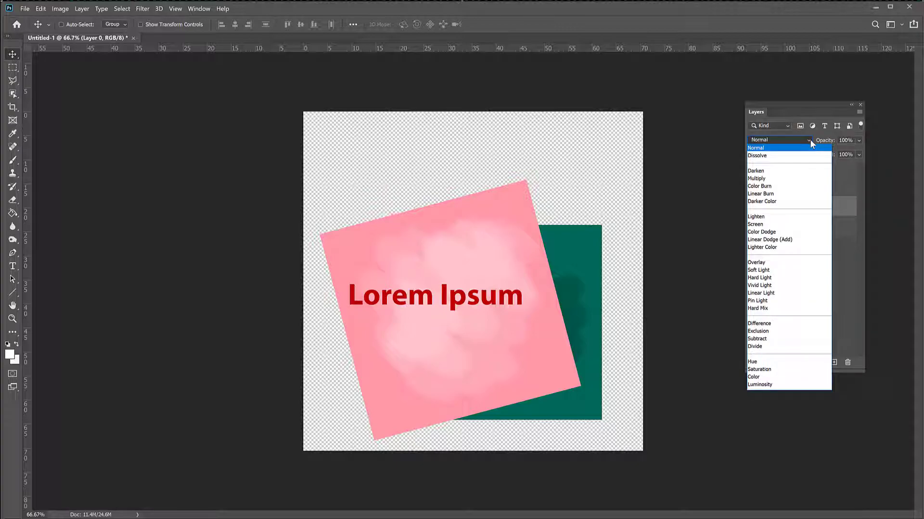
left_click(809, 139)
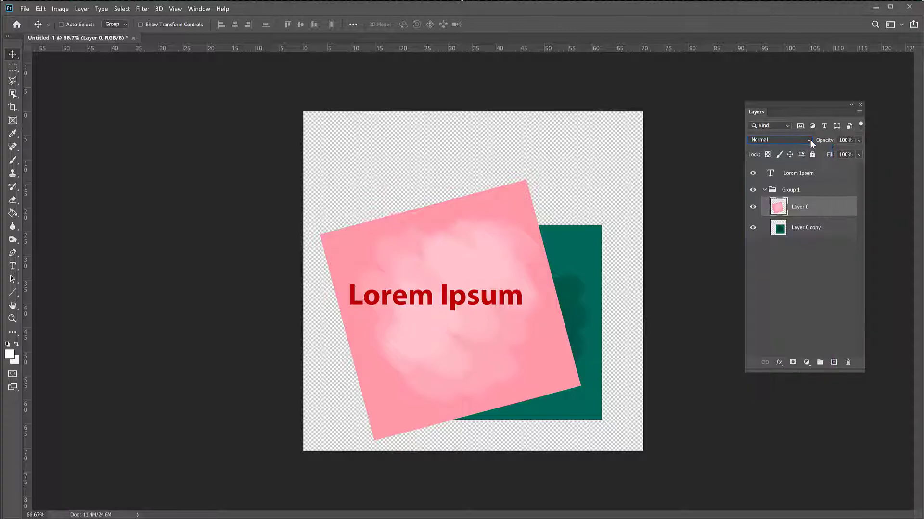
left_click(764, 140)
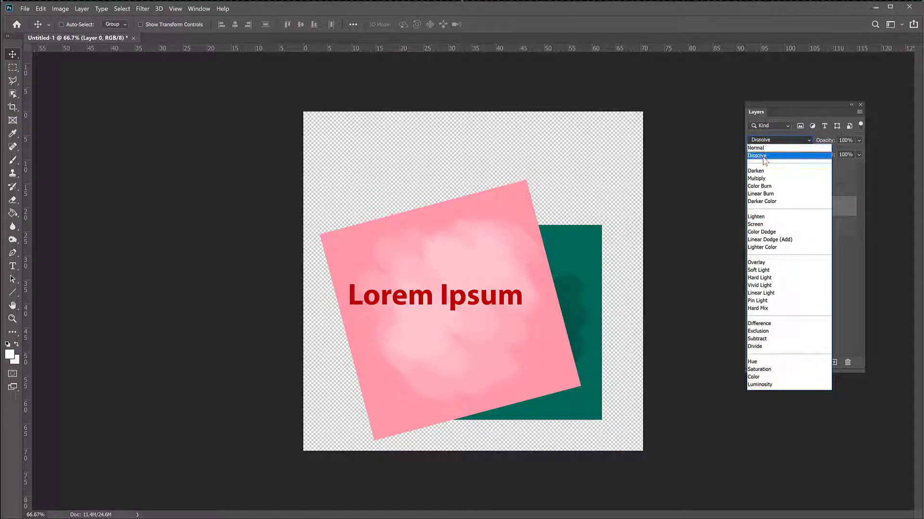
left_click(765, 156)
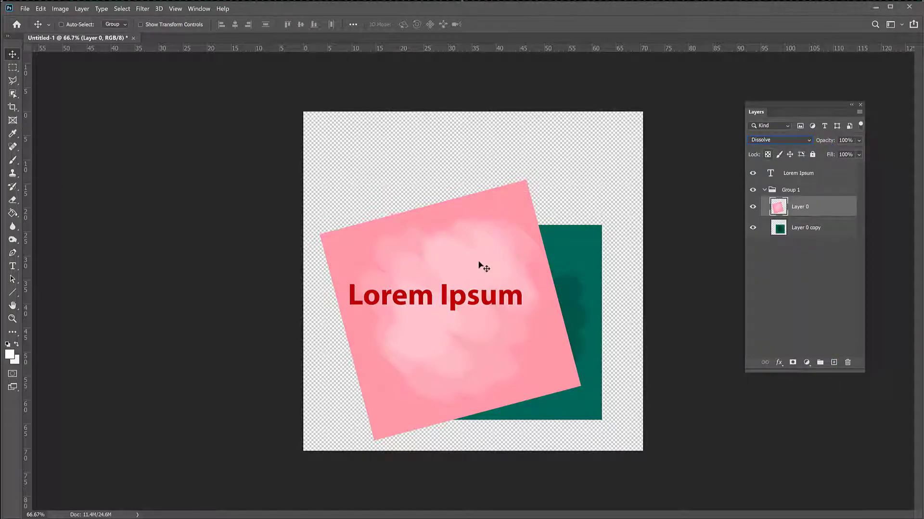
left_click(802, 139)
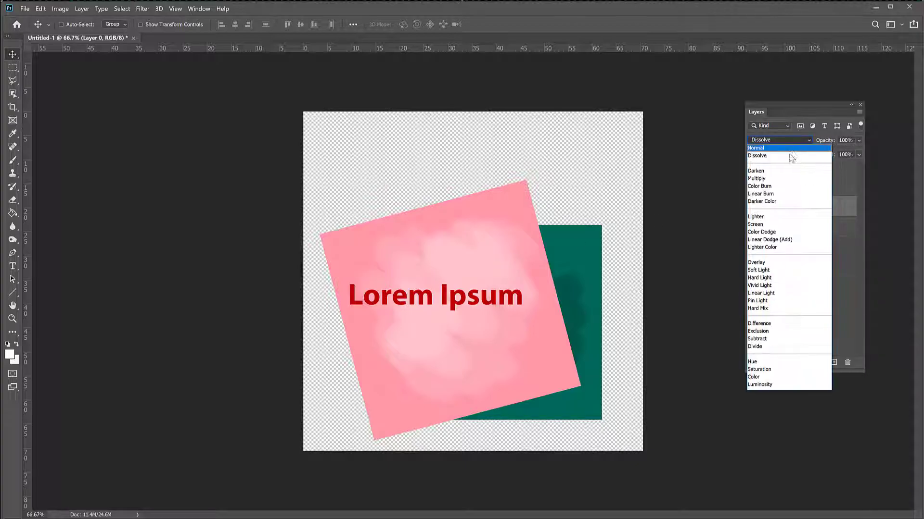
left_click(780, 173)
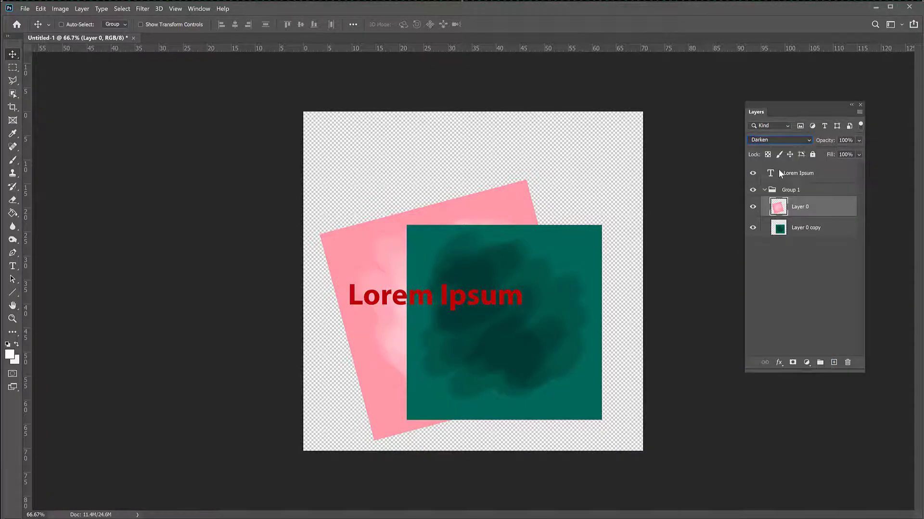
Set the pink layer's blending mode to Luminosity and move the square up and to the right over the green one.
left_click(795, 139)
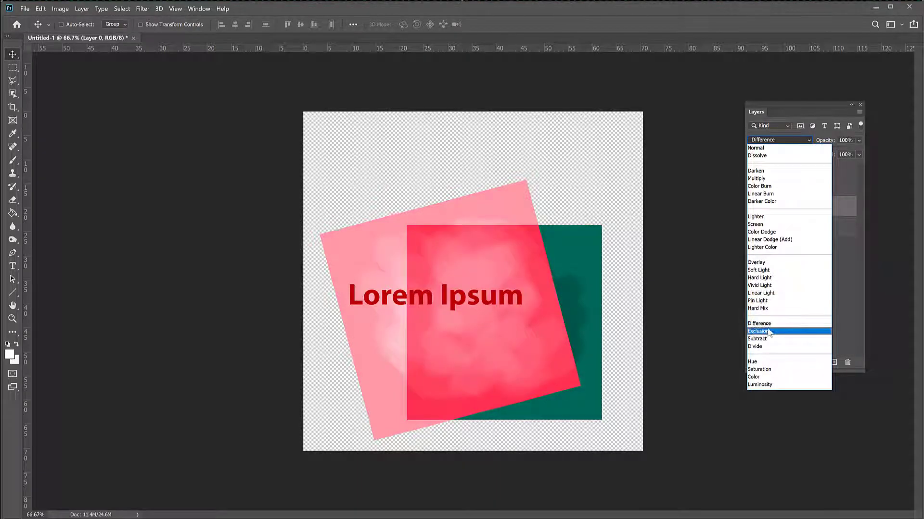
left_click(761, 385)
left_click_drag(510, 293, 535, 216)
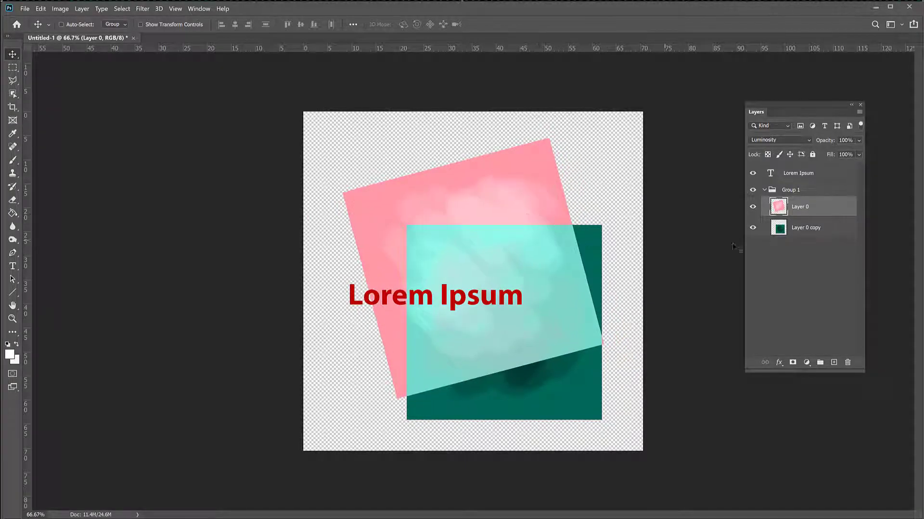
Set the Lorem Ipsum layer's blending mode to Exclusion and move the text up over the pink square's upper edge.
left_click(805, 174)
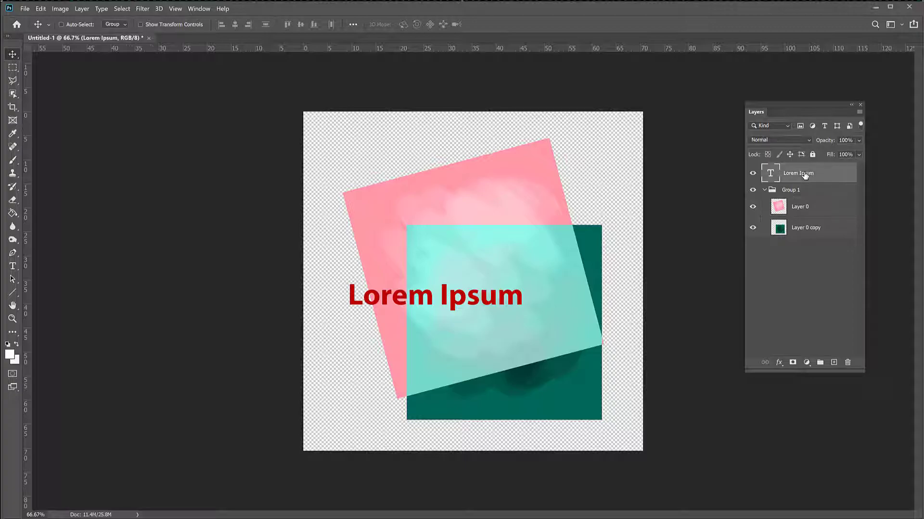
left_click(807, 139)
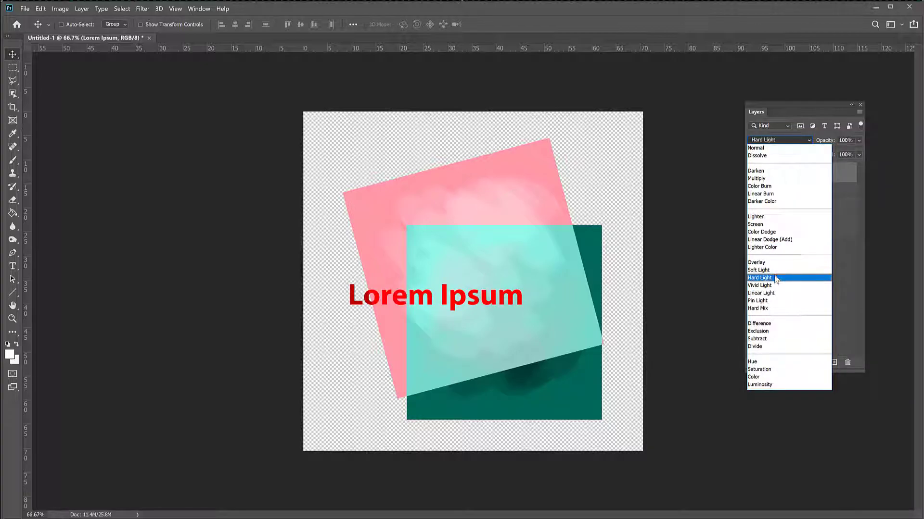
left_click(767, 334)
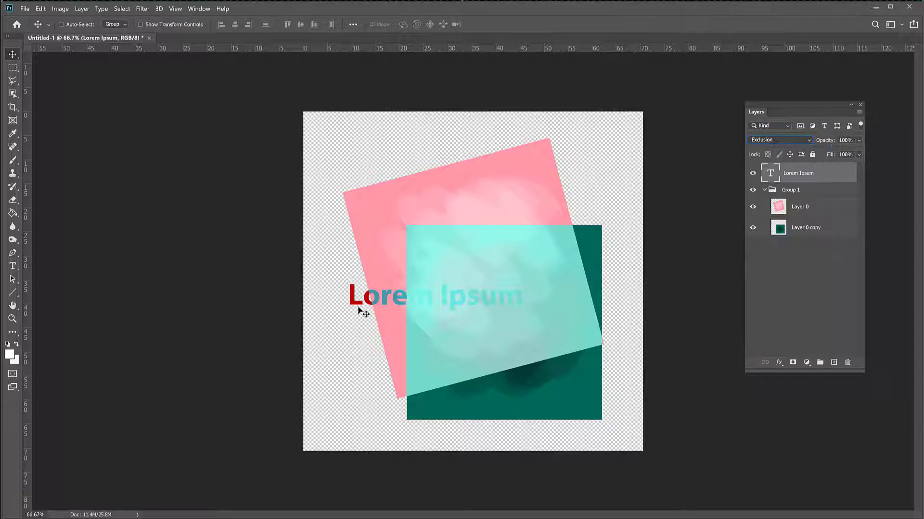
left_click_drag(384, 332, 409, 217)
Replace the Lorem Ipsum text with "This is new text" and finish editing the text.
double_click(451, 184)
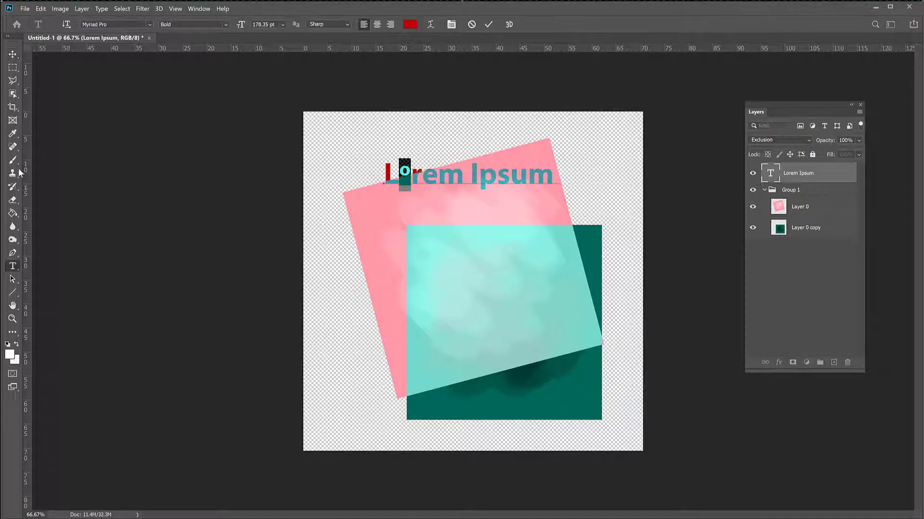
left_click(15, 53)
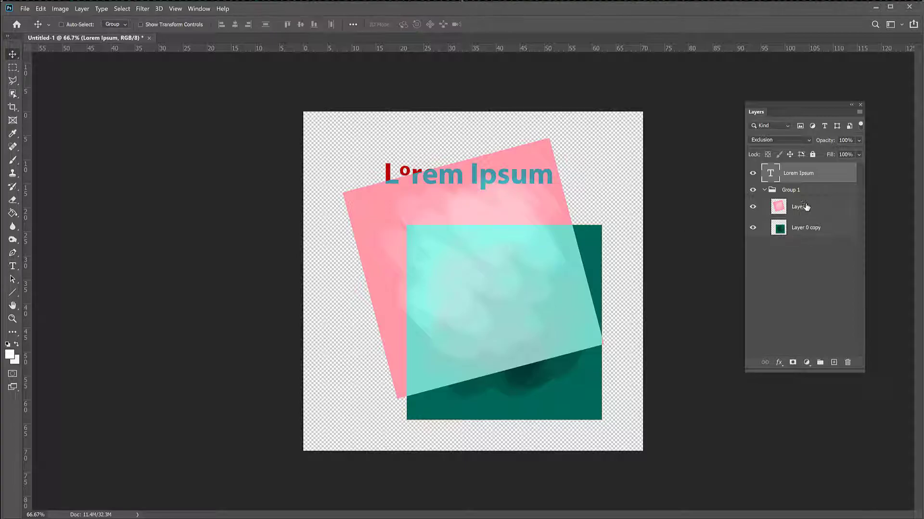
left_click(12, 266)
left_click(431, 182)
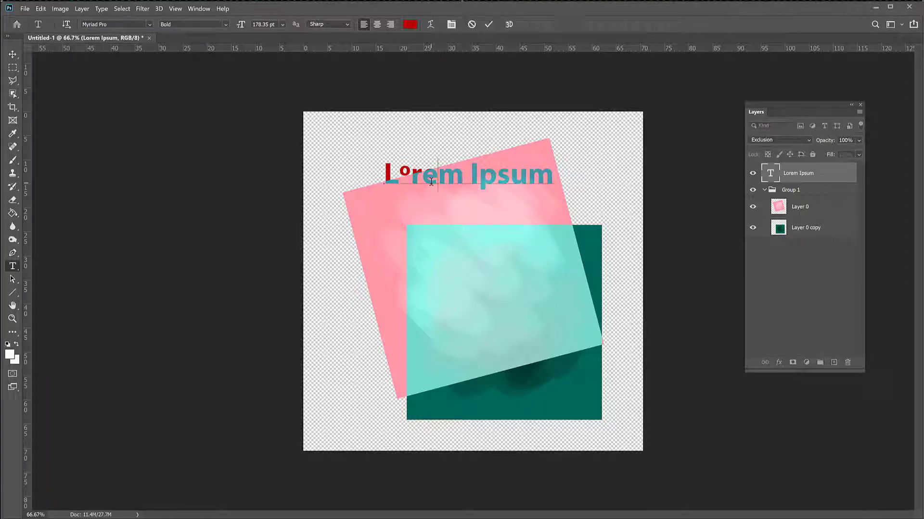
key("BackSpace")
key("BackSpace")
key("BackSpace")
key("BackSpace")
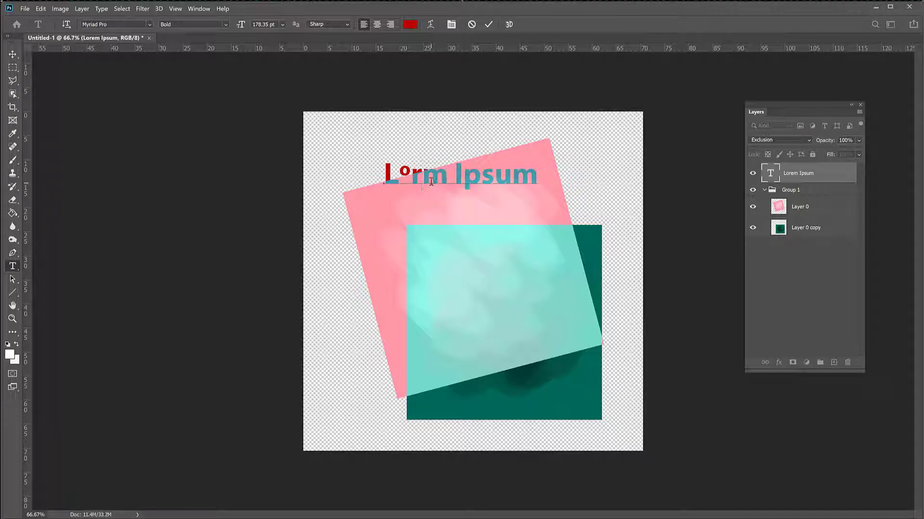
key("ctrl+a")
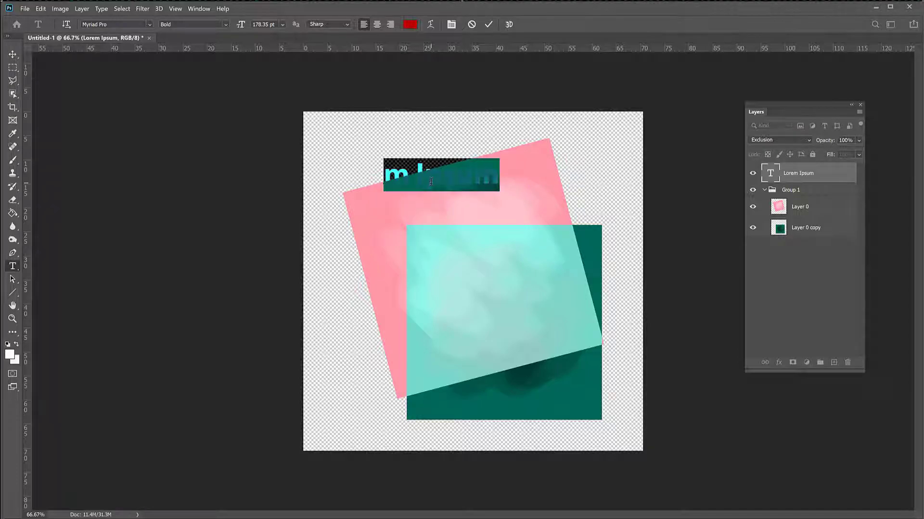
type("Thank you ")
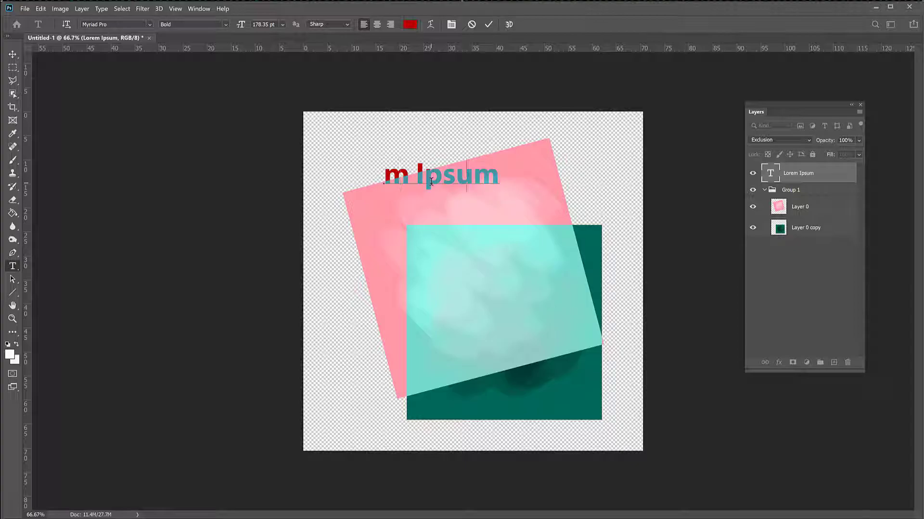
type("text")
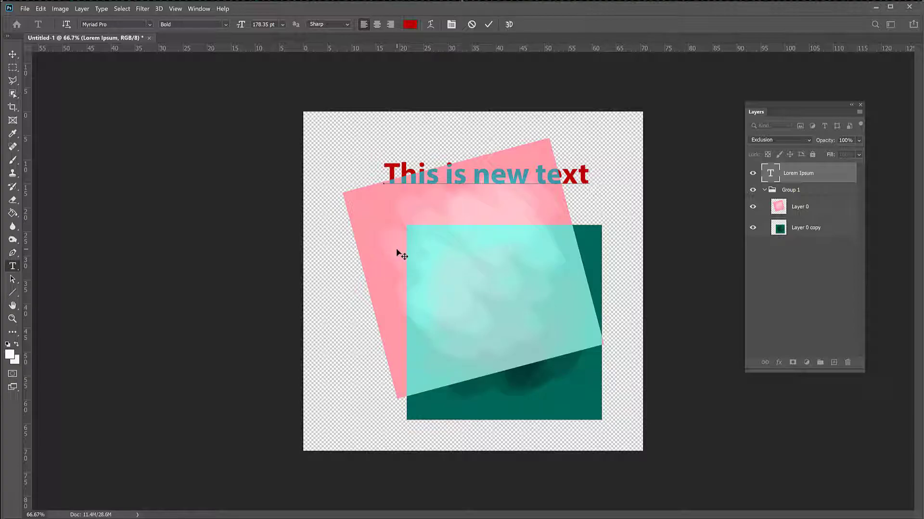
left_click(13, 55)
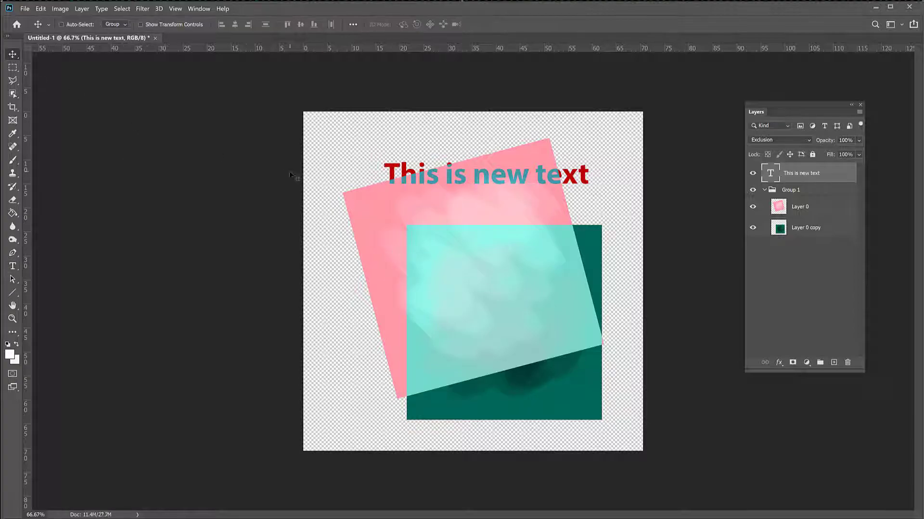
Move the pink square and the new text slightly left so the text overlaps the square's upper edge.
left_click_drag(547, 186, 516, 171)
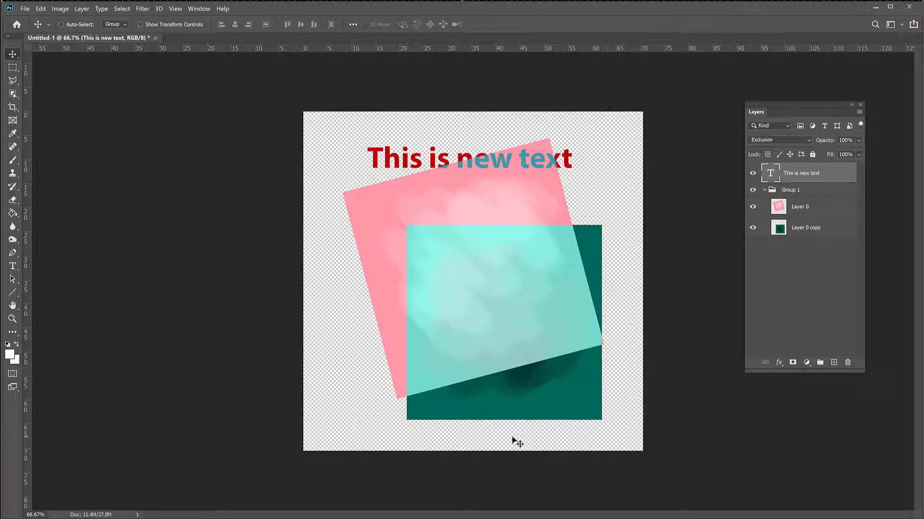
left_click(796, 211)
left_click_drag(515, 258, 478, 271)
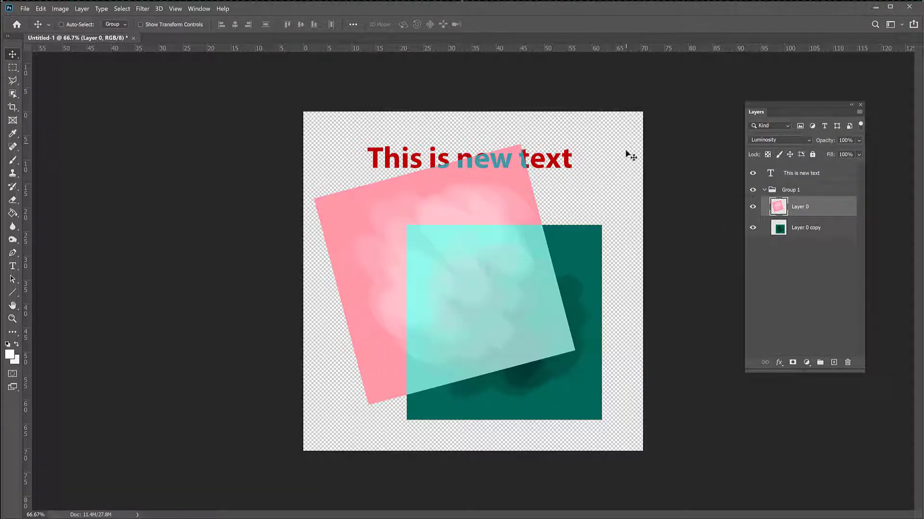
left_click(812, 175)
left_click_drag(582, 207, 586, 225)
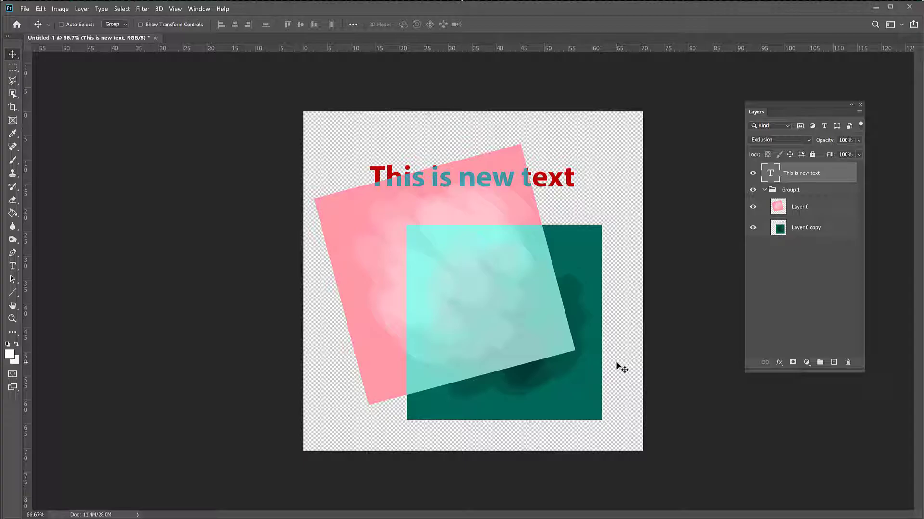
Merge all visible layers into one and move the merged artwork slightly up and to the right.
key("ctrl")
key("ctrl+shift+e")
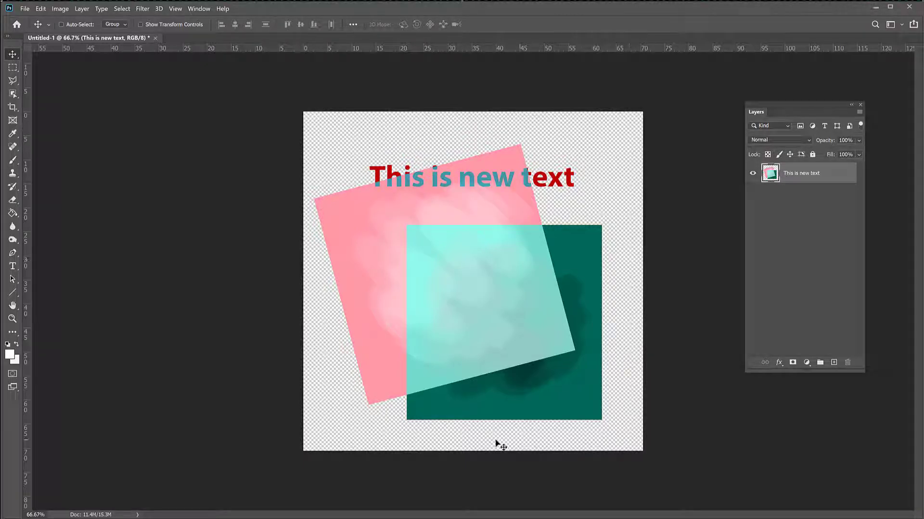
mouse_move(486, 306)
left_mouse_down()
mouse_move(501, 310)
mouse_move(489, 285)
mouse_move(470, 301)
mouse_move(488, 305)
left_mouse_up()
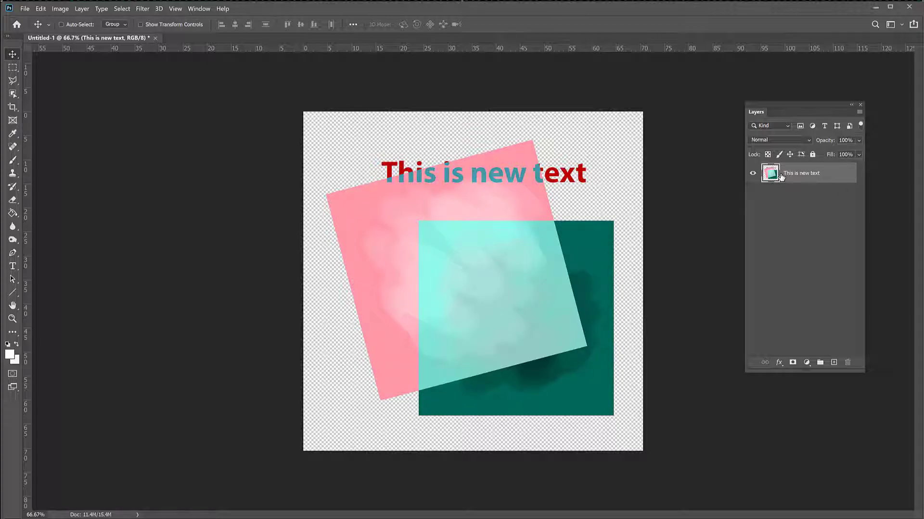
Undo the artwork's move and the merging of the visible layers.
key("ctrl+z")
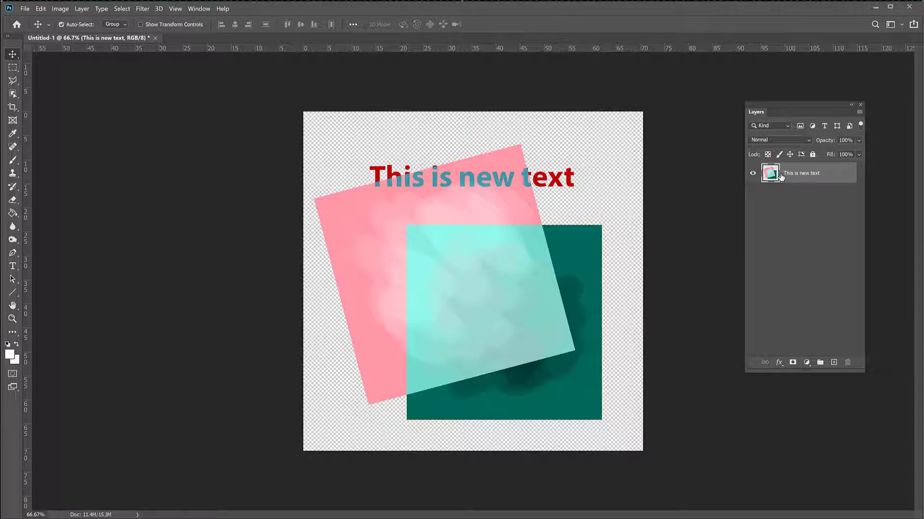
key("ctrl+z")
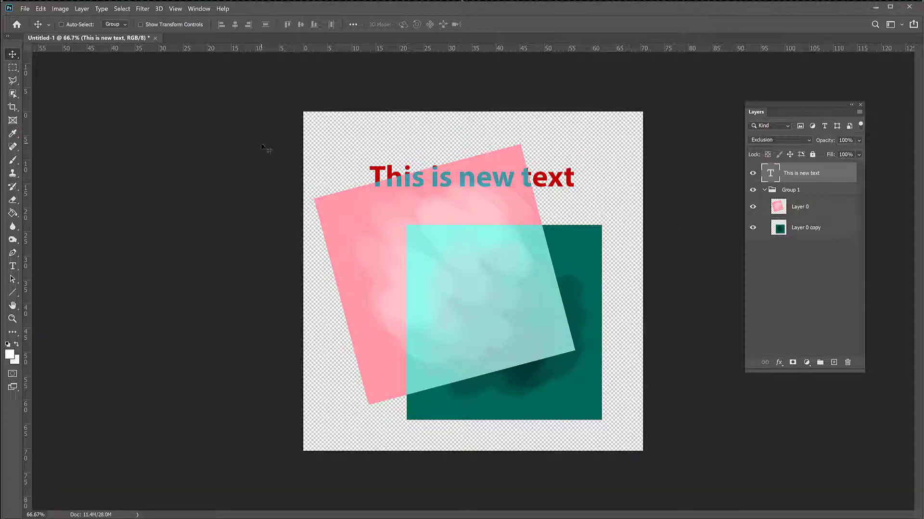
Flatten the image, try to move the background layer, and cancel its conversion to a normal layer.
left_click(85, 9)
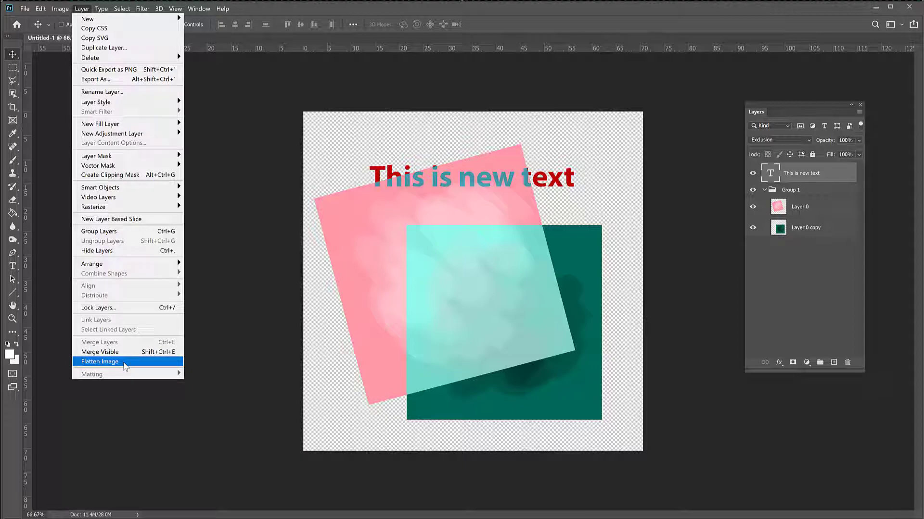
left_click(100, 361)
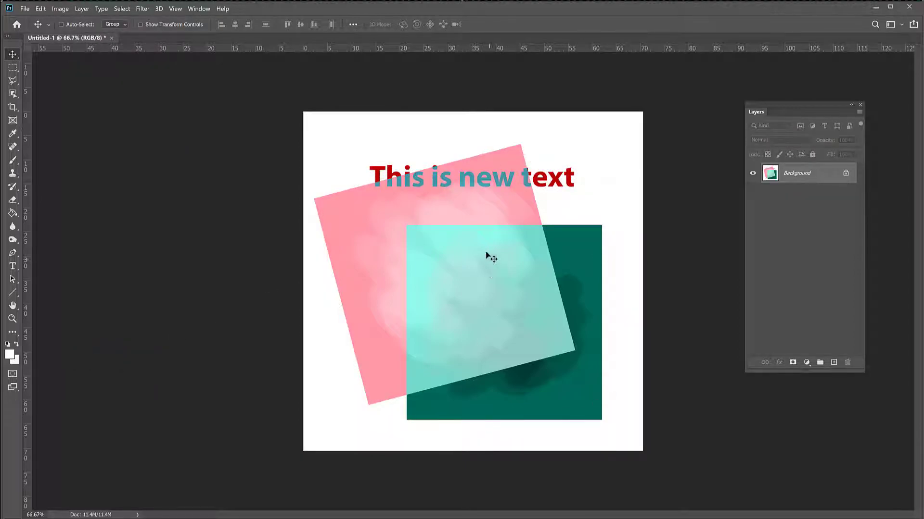
left_click_drag(532, 255, 510, 270)
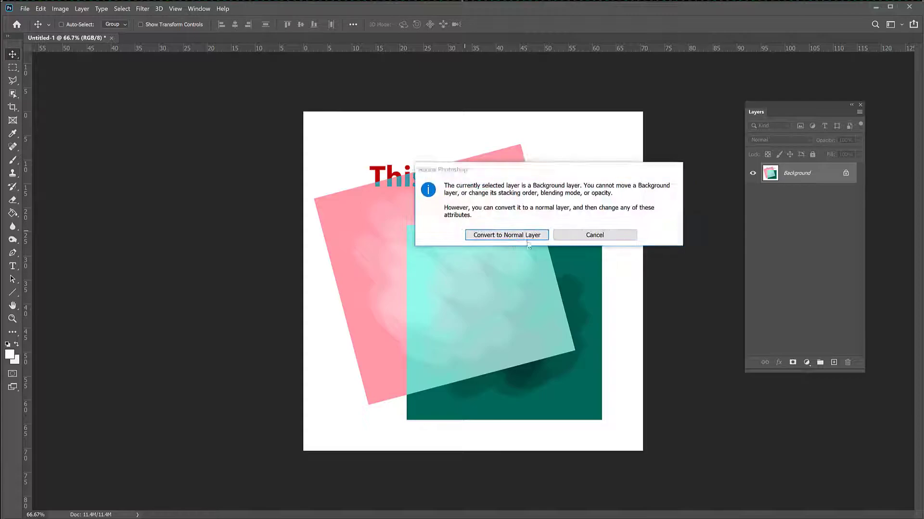
left_click(608, 240)
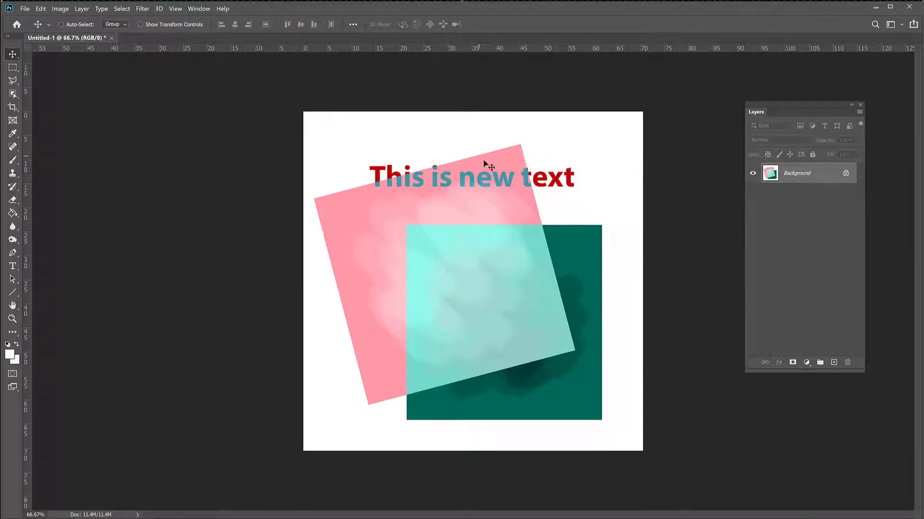